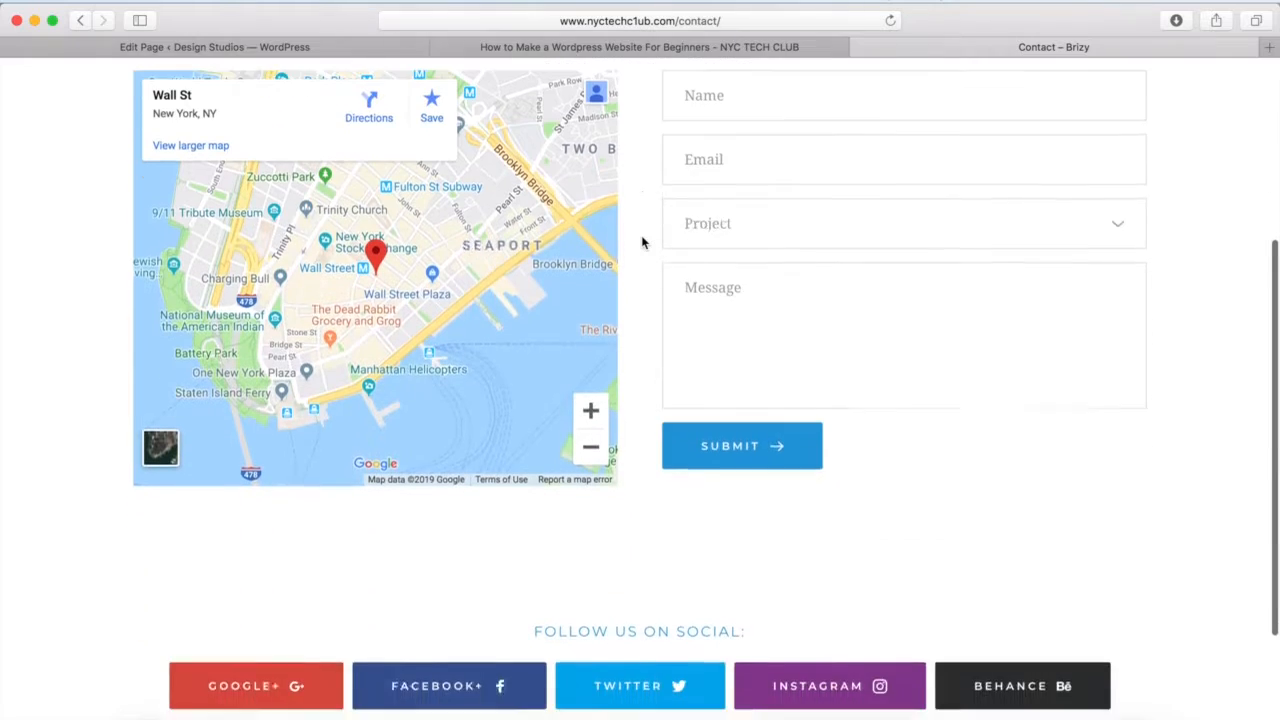
Review the example Contact page, covering its heading, map, form, social links and footer.
scroll(641, 235, "up", 6)
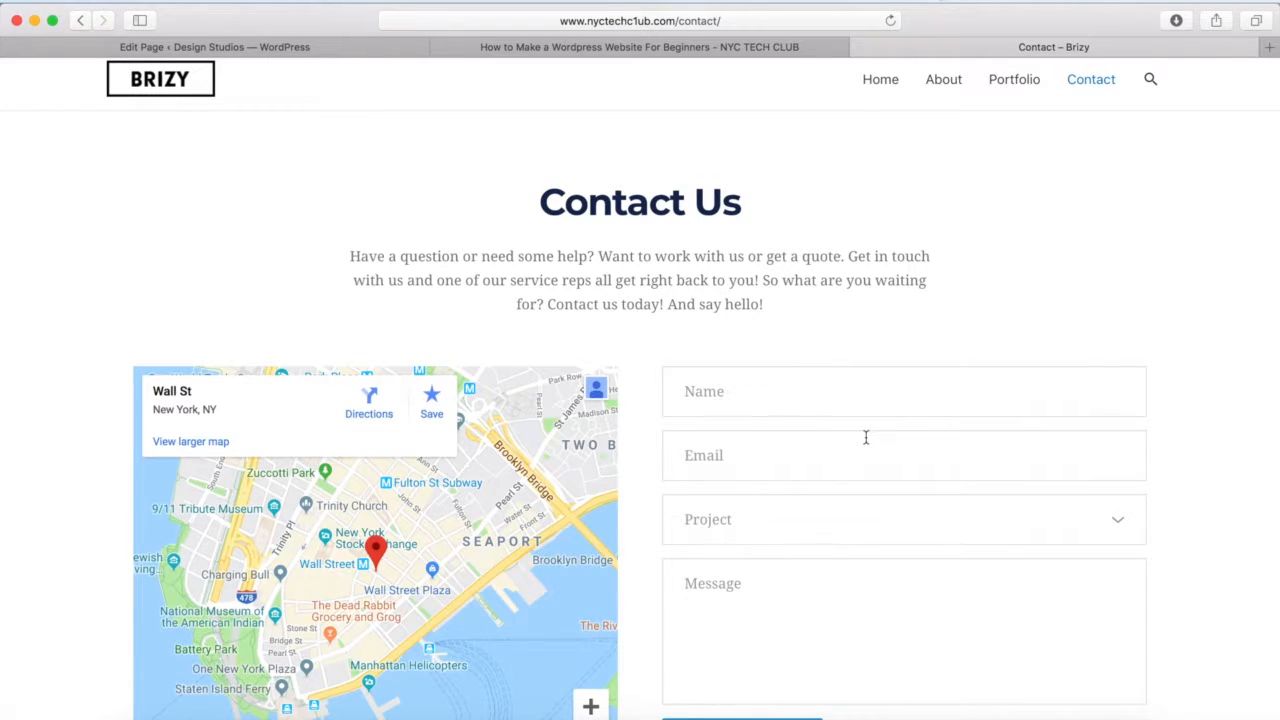
scroll(866, 437, "down", 5)
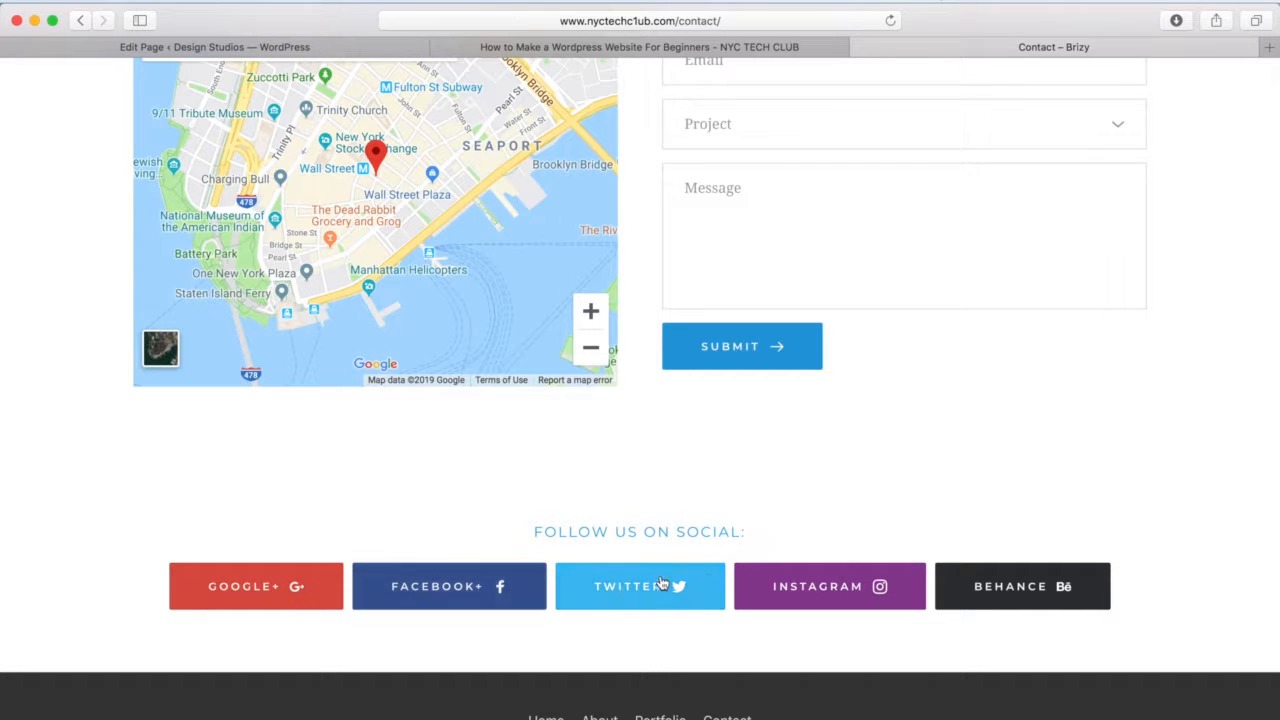
scroll(640, 590, "down", 2)
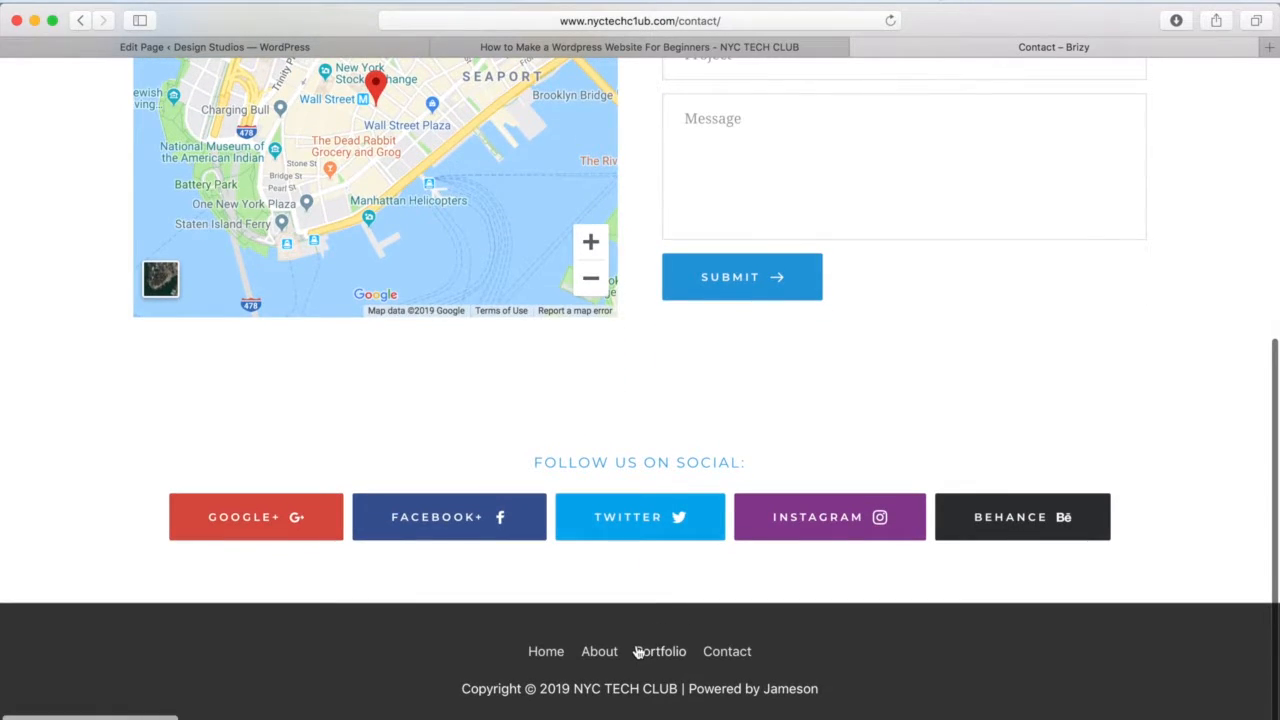
left_click(637, 651)
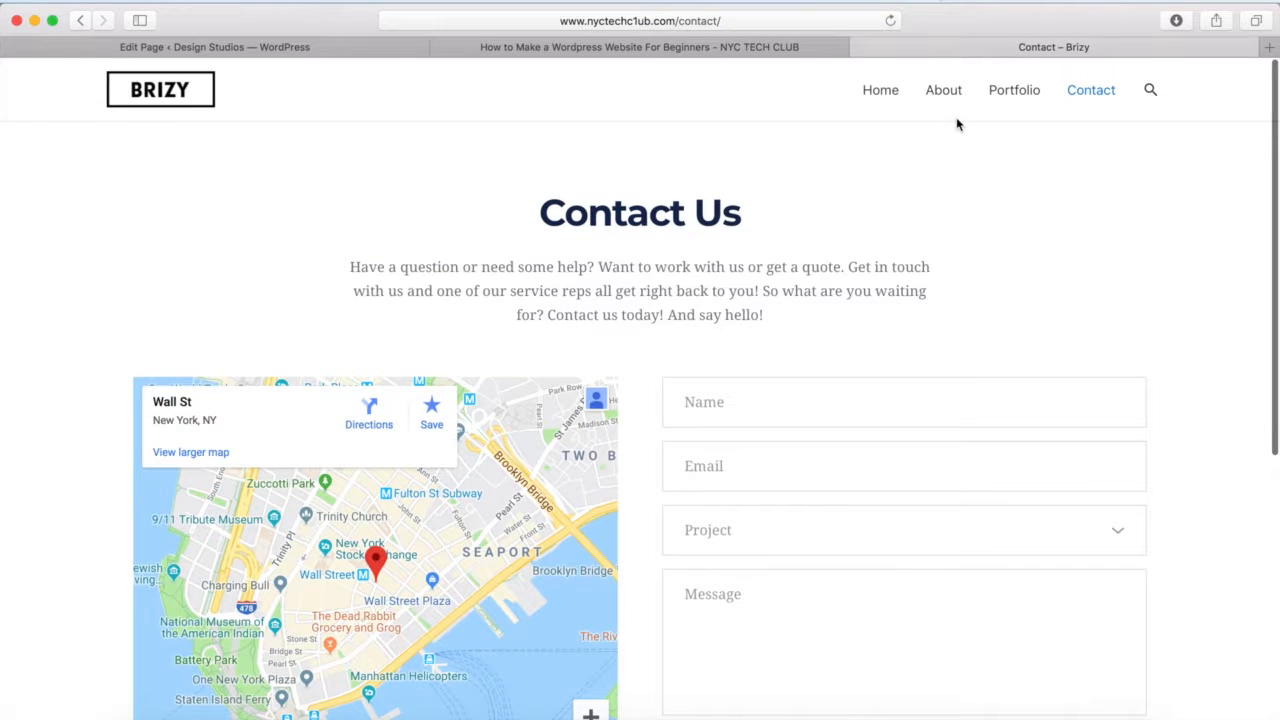
Switch to the Design Studios WordPress admin and create a new page titled "Contact".
left_click(298, 50)
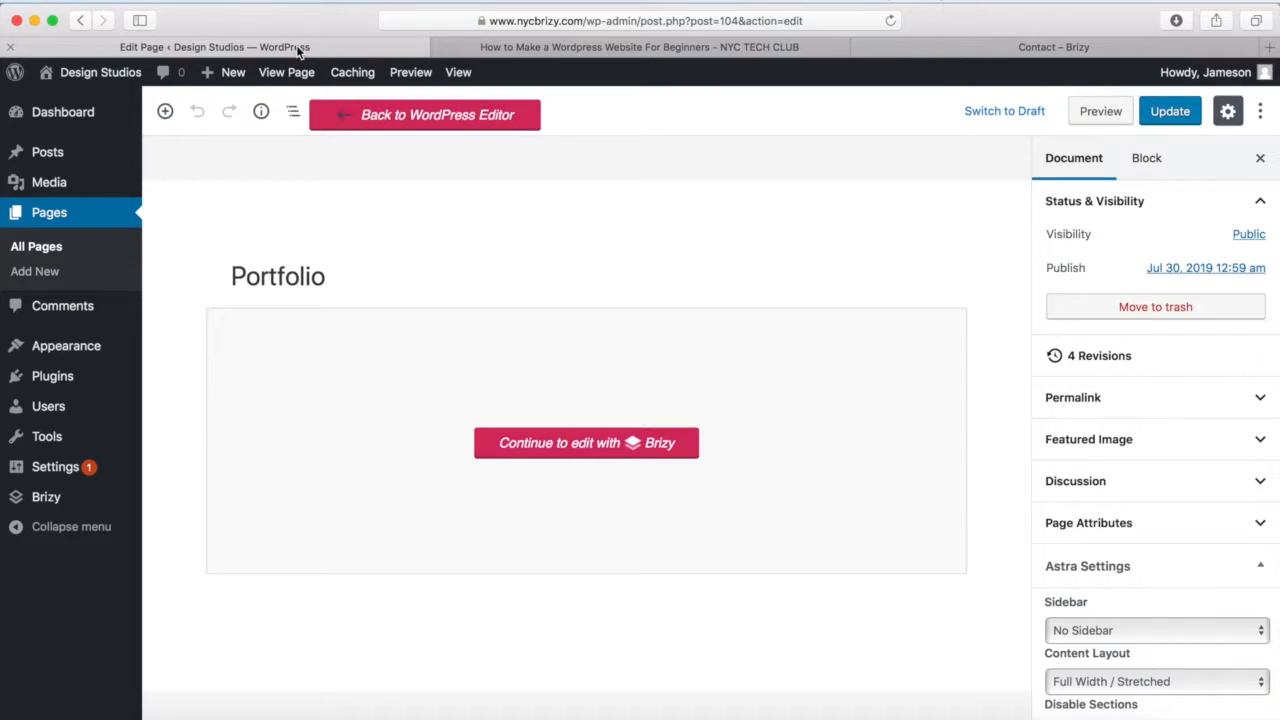
mouse_move(228, 85)
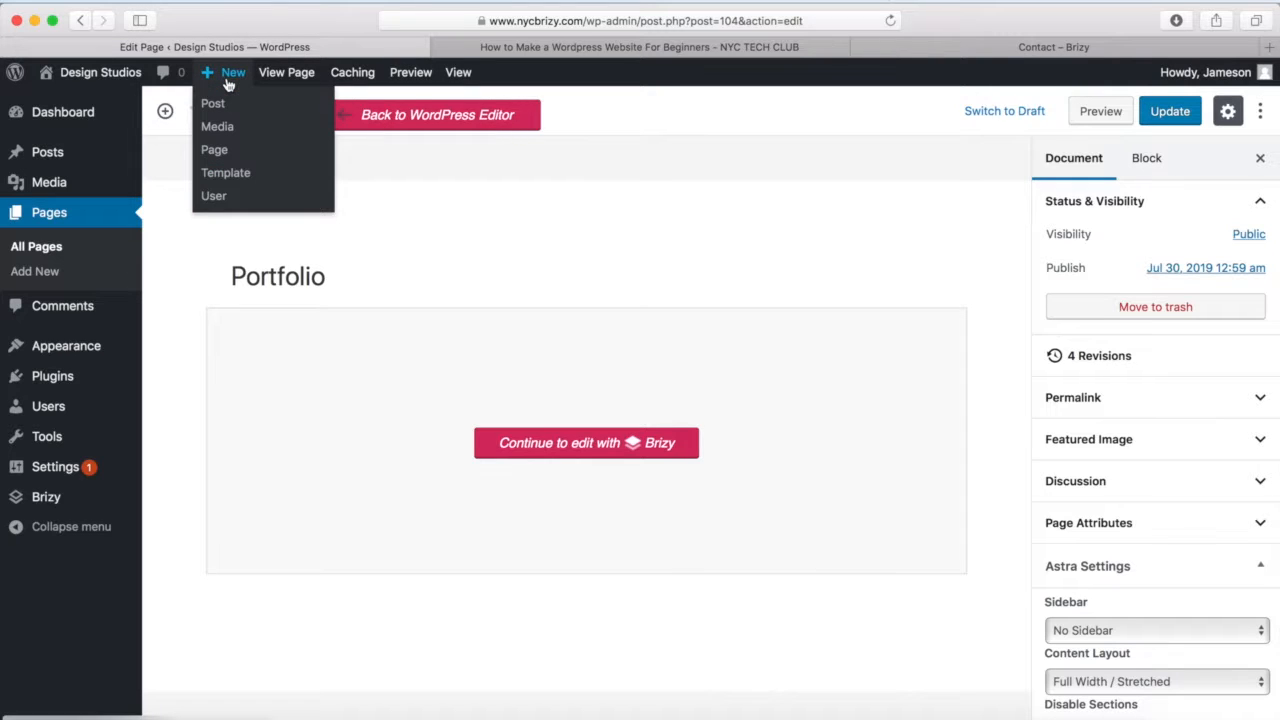
left_click(215, 150)
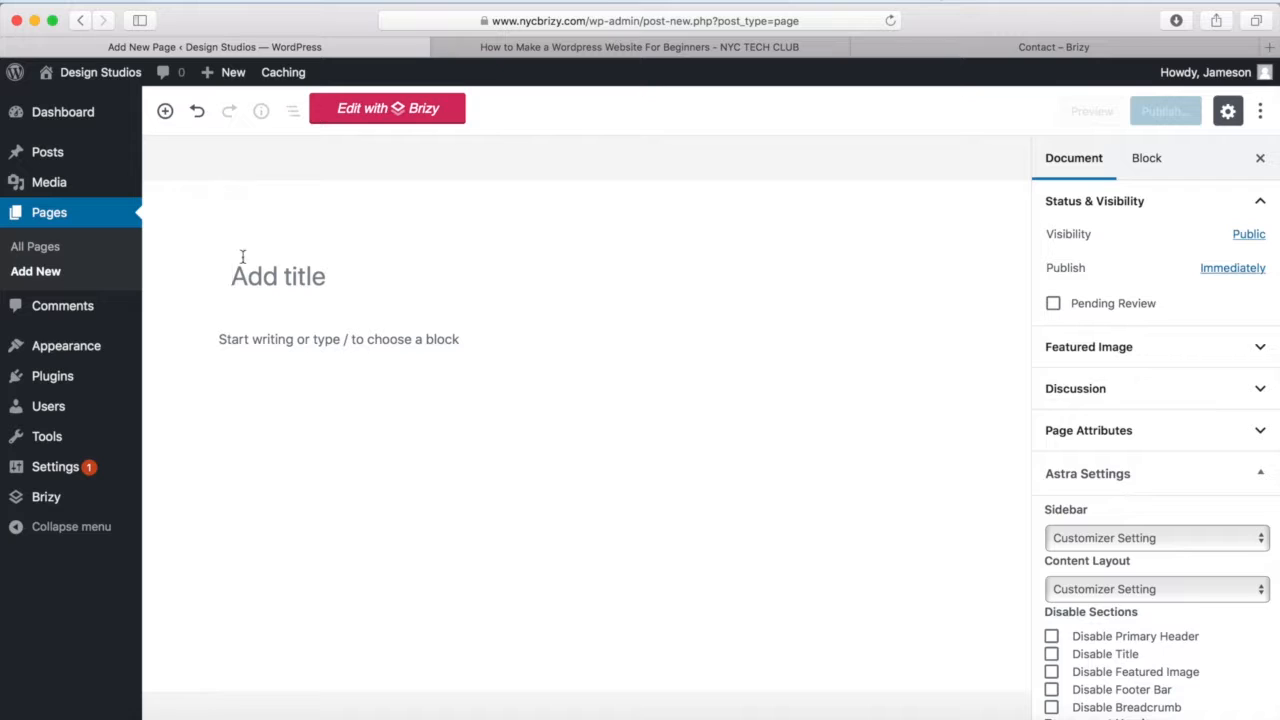
type("Contact")
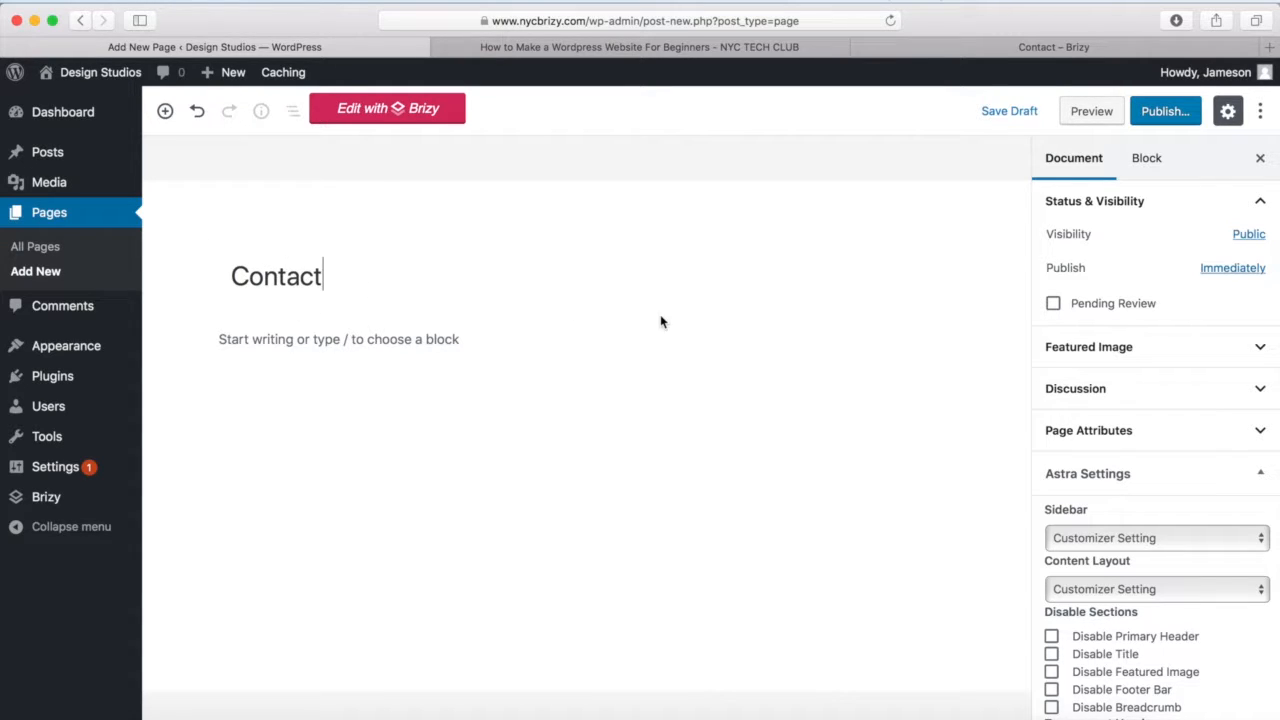
Configure the page's Astra settings with No Sidebar, a Full Width / Stretched content layout and the title disabled.
left_click(1089, 540)
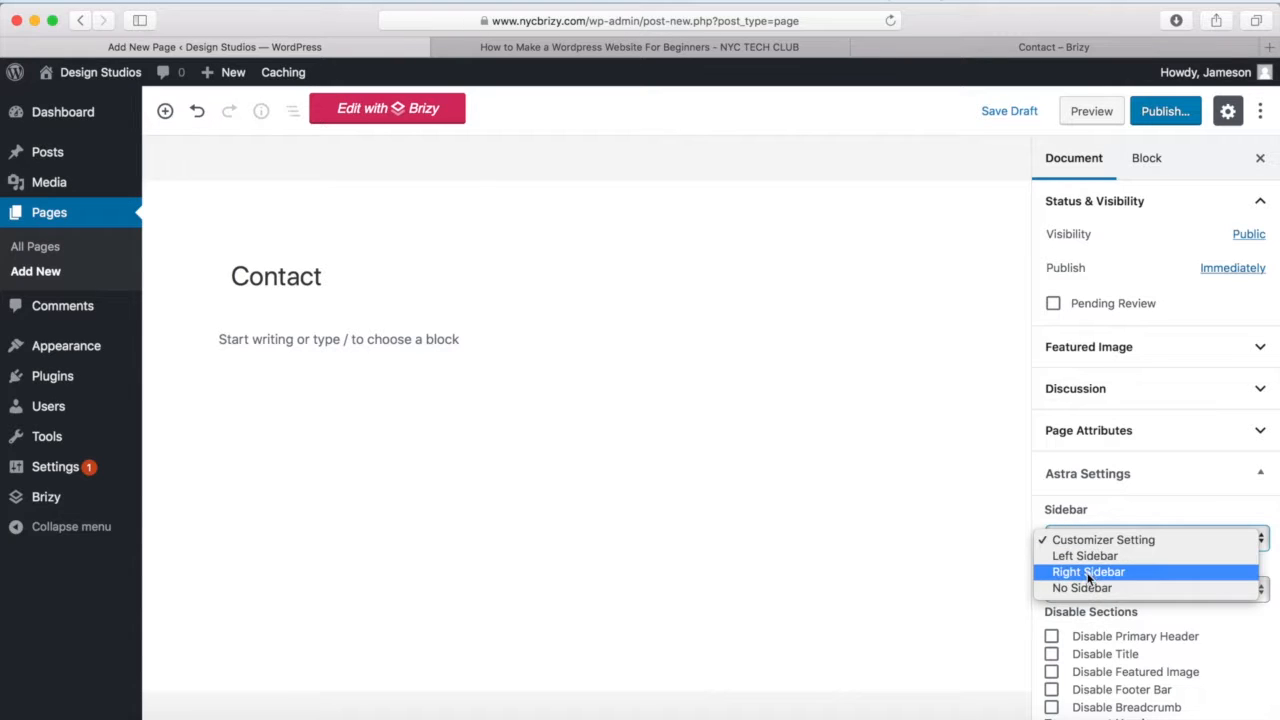
left_click(1088, 588)
left_click(1090, 590)
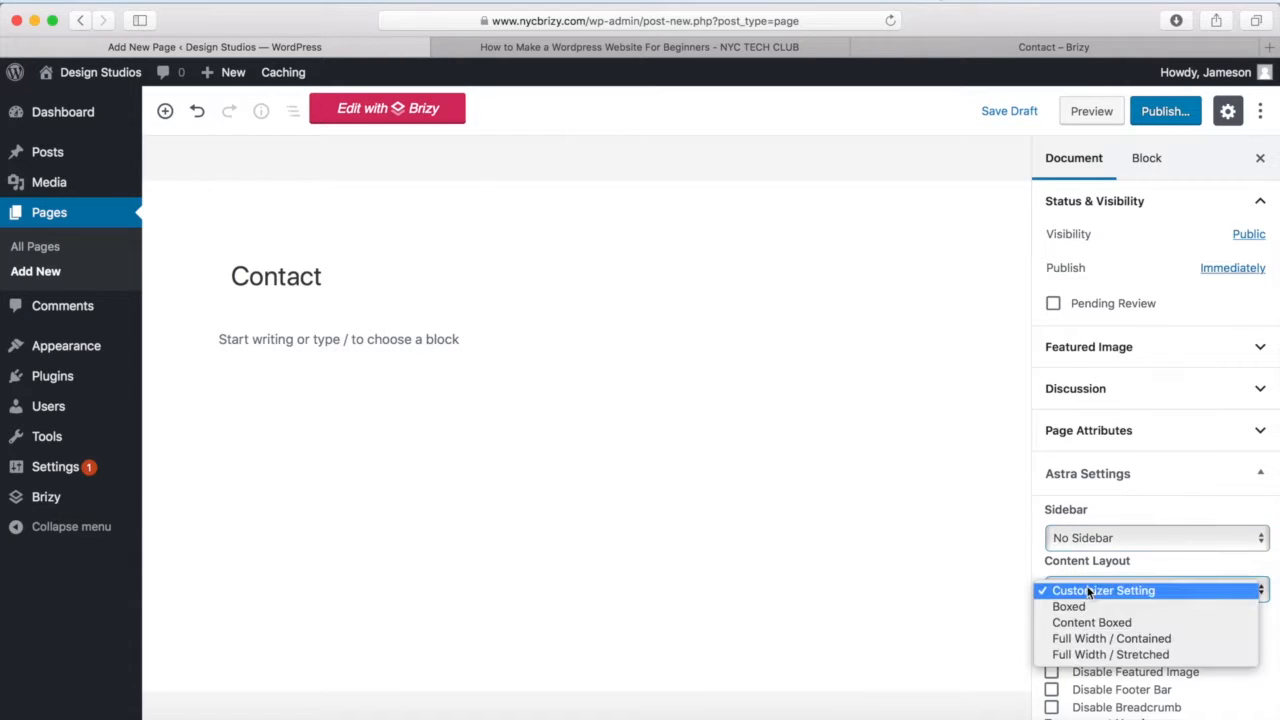
left_click(1091, 654)
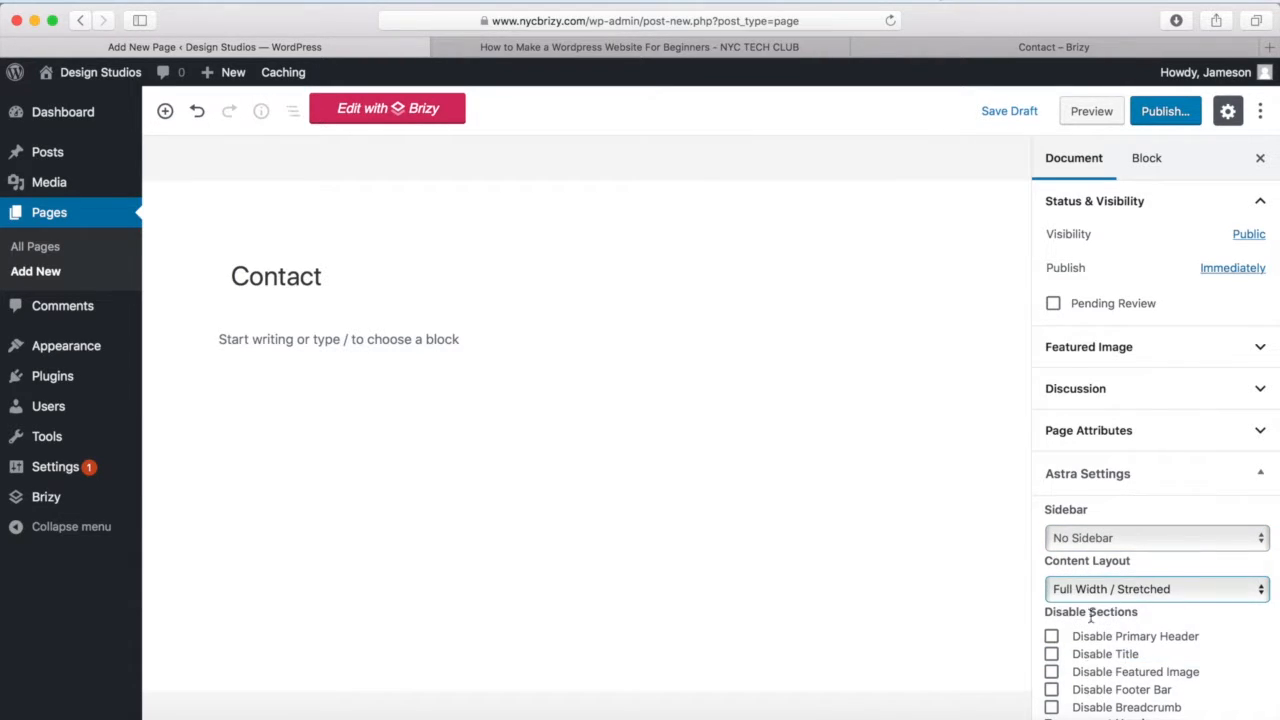
left_click(1051, 655)
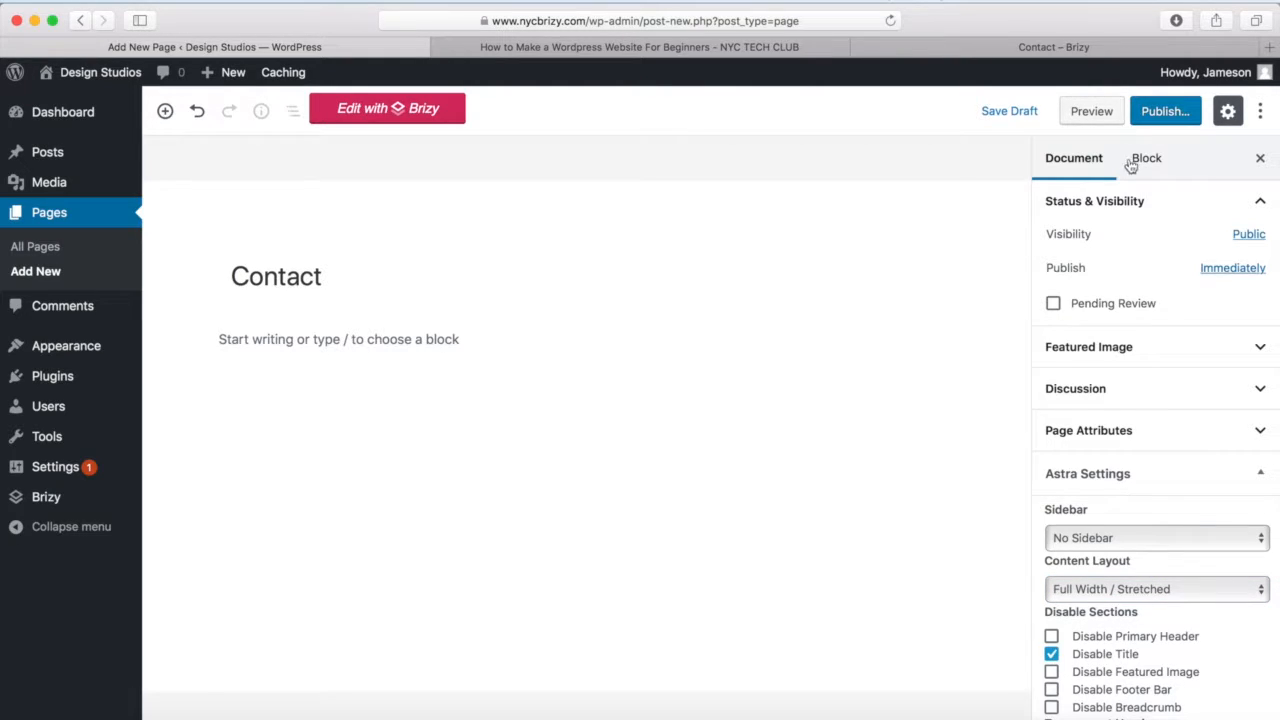
Publish the Contact page and open it in the Brizy editor.
left_click(1165, 112)
left_click(1168, 112)
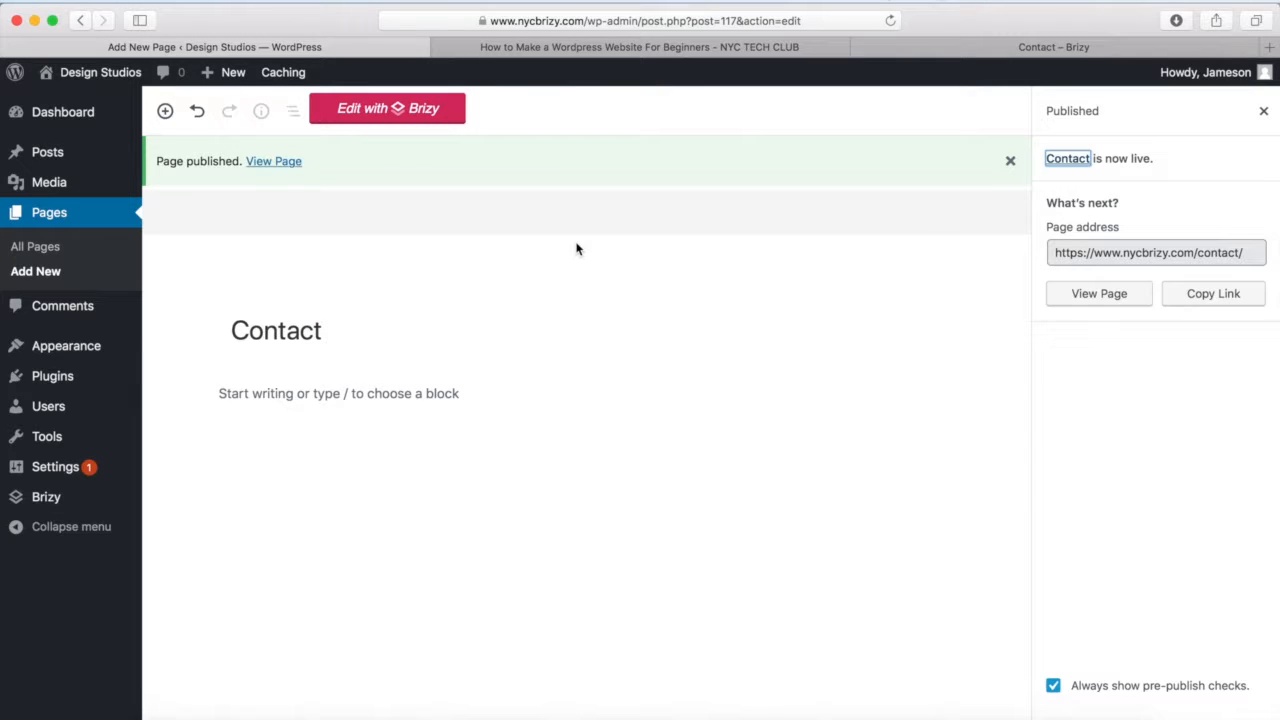
left_click(366, 113)
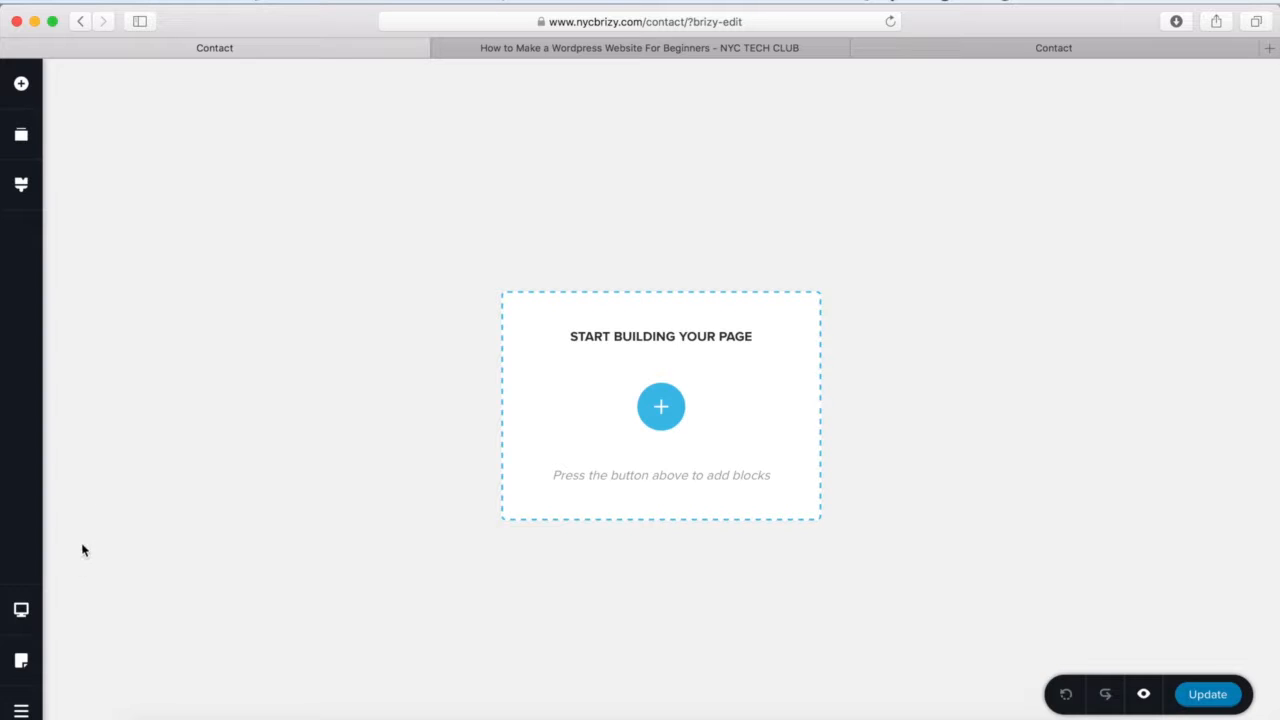
Set the page template to Default and check the page from header to footer.
left_click(29, 672)
left_click(143, 514)
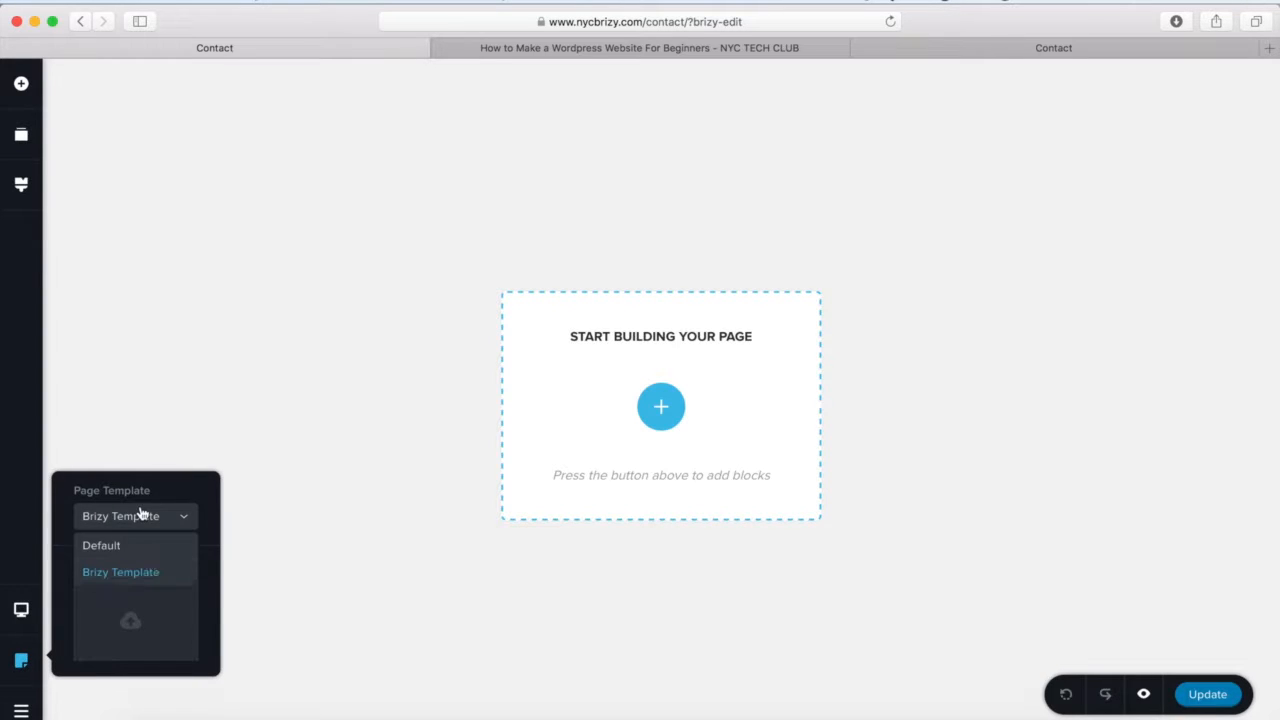
left_click(118, 550)
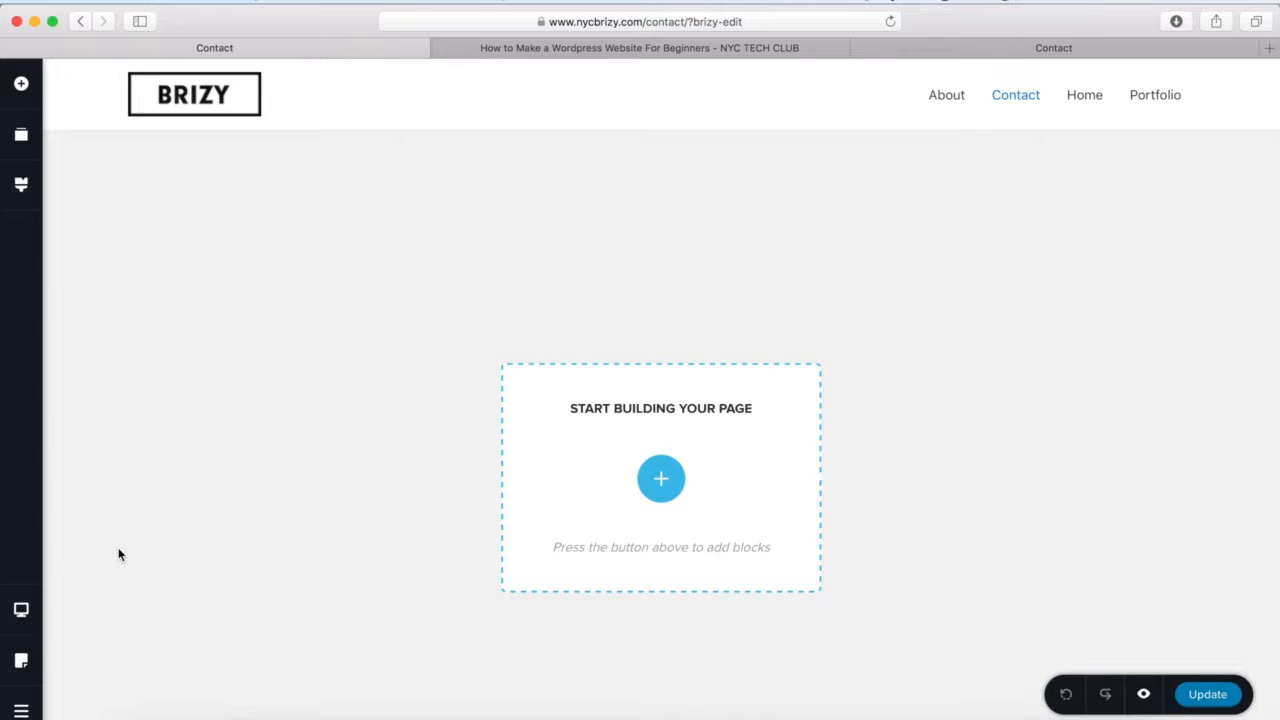
scroll(422, 260, "down", 5)
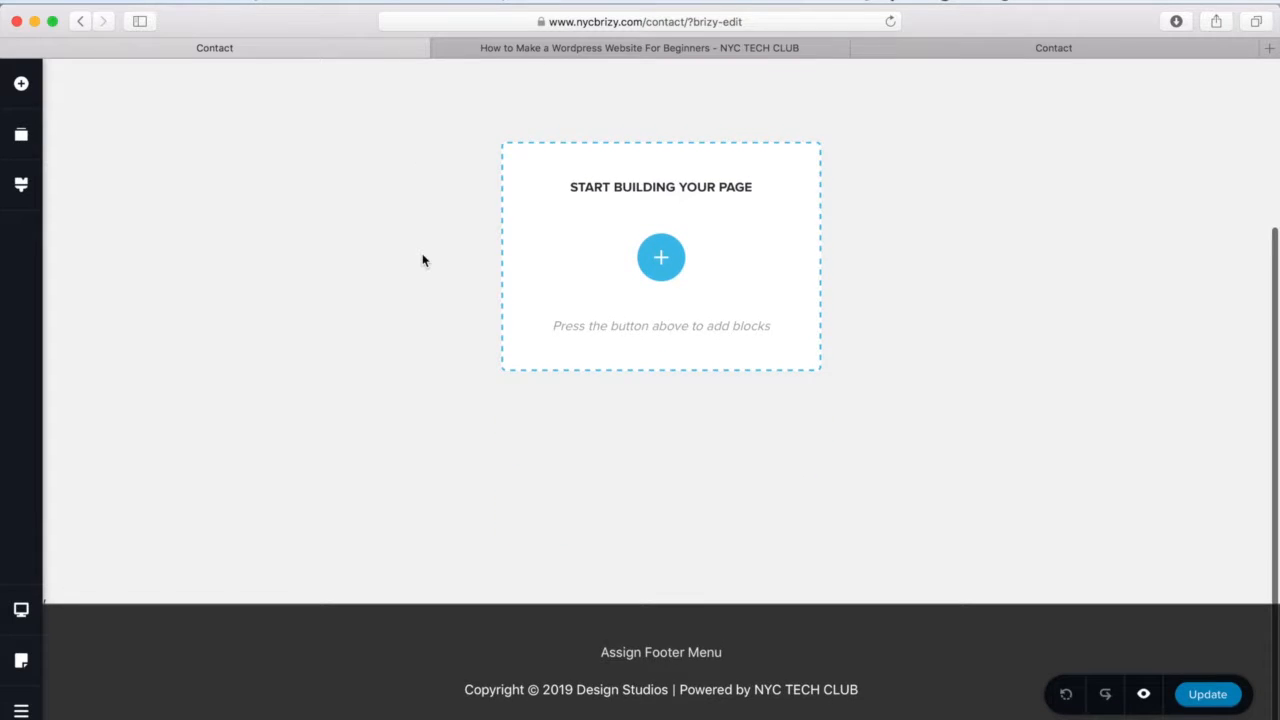
scroll(422, 260, "up", 5)
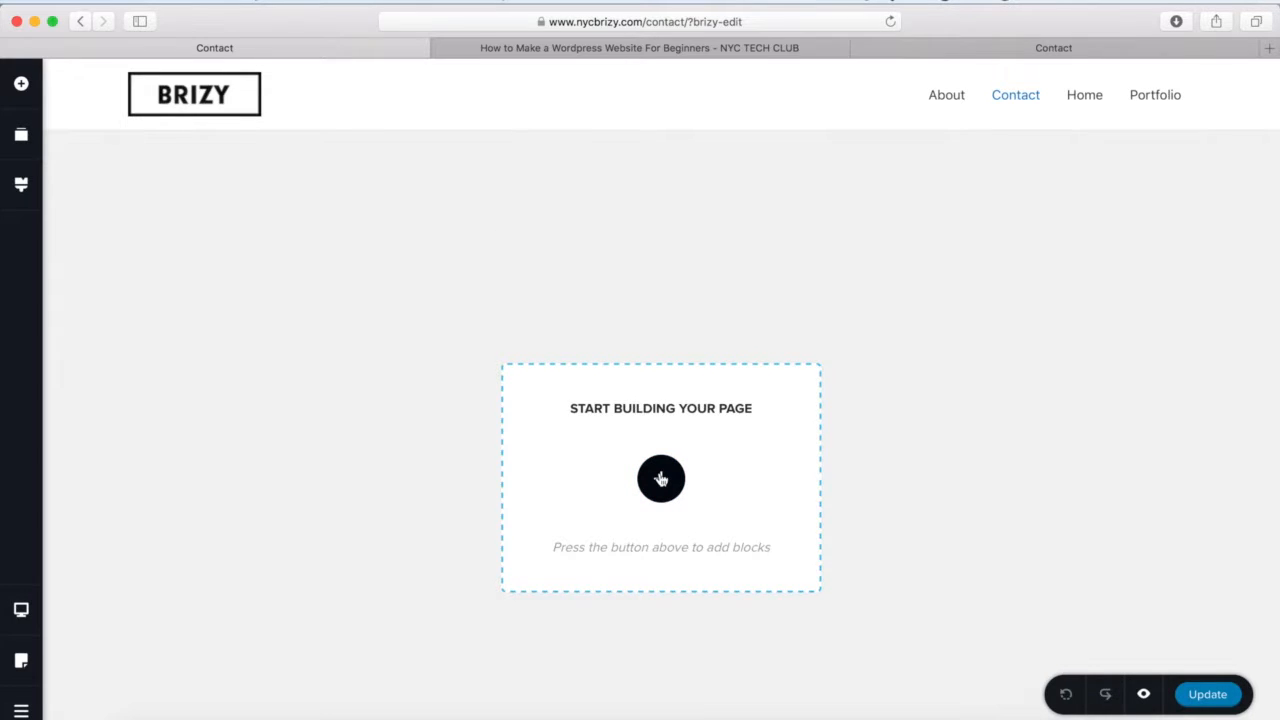
Add the light "Contact Us" block with a map beside a contact form from the Contact category.
left_click(661, 480)
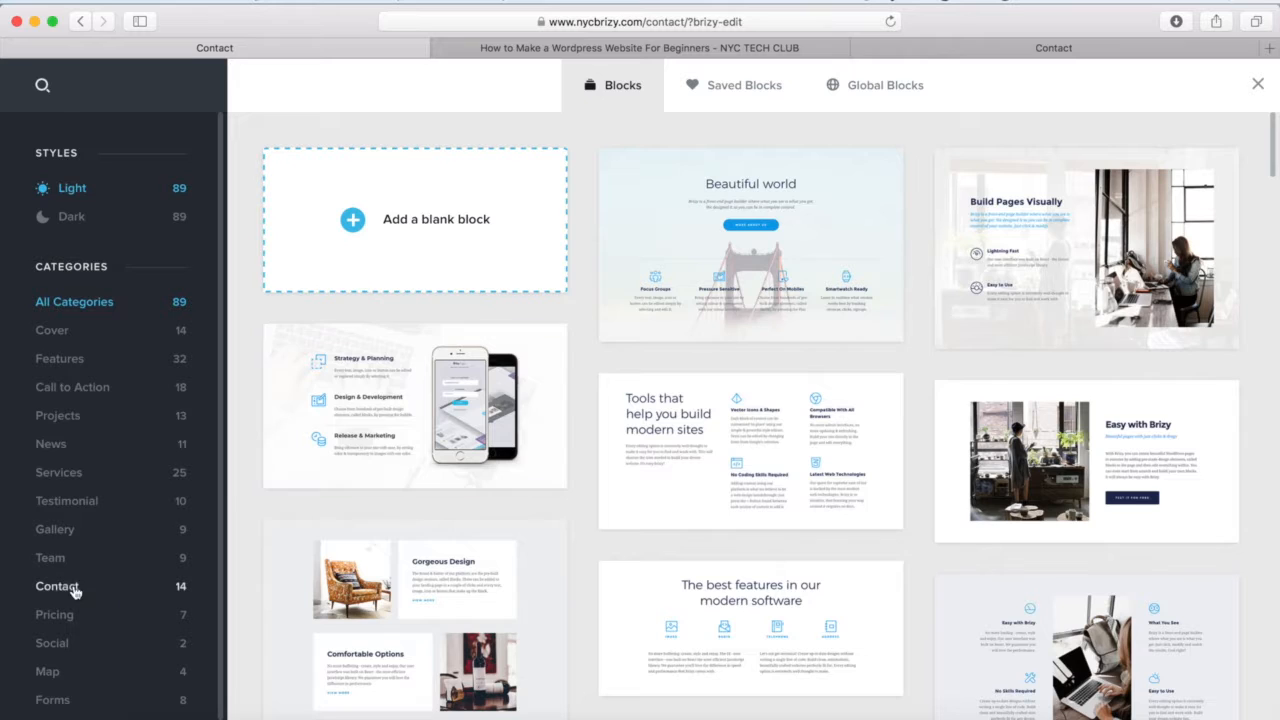
left_click(50, 588)
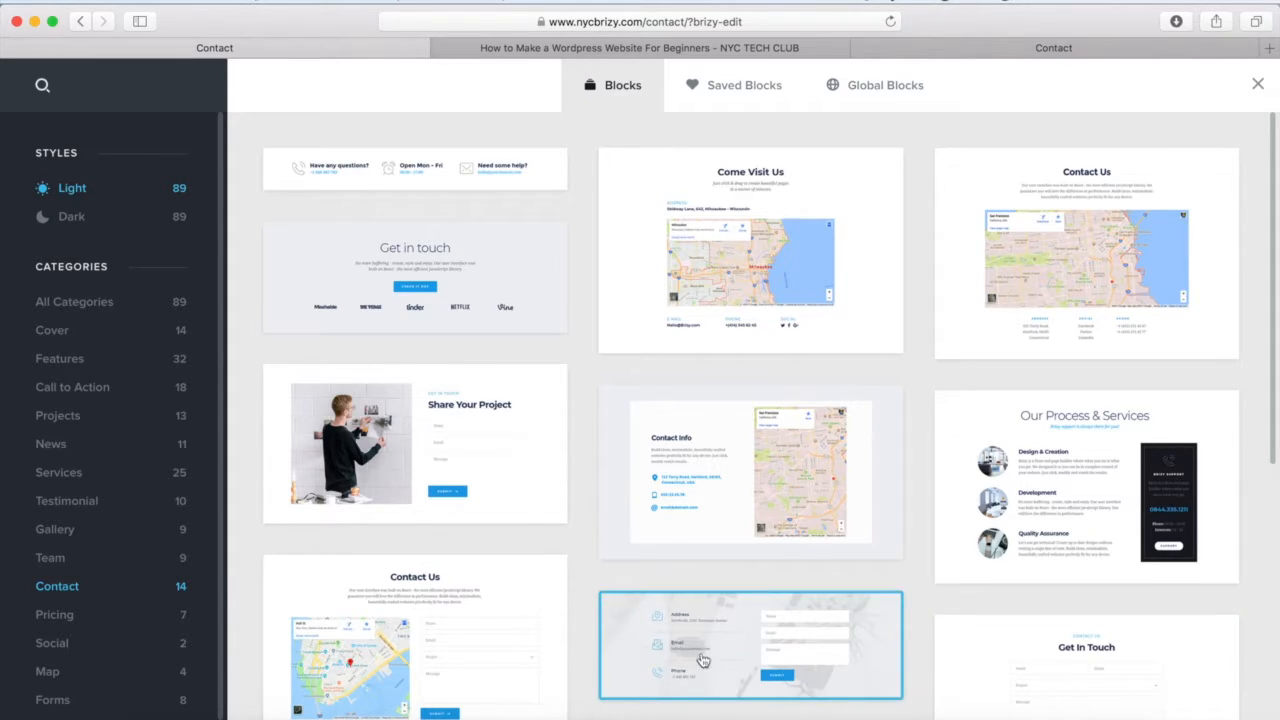
left_click(402, 634)
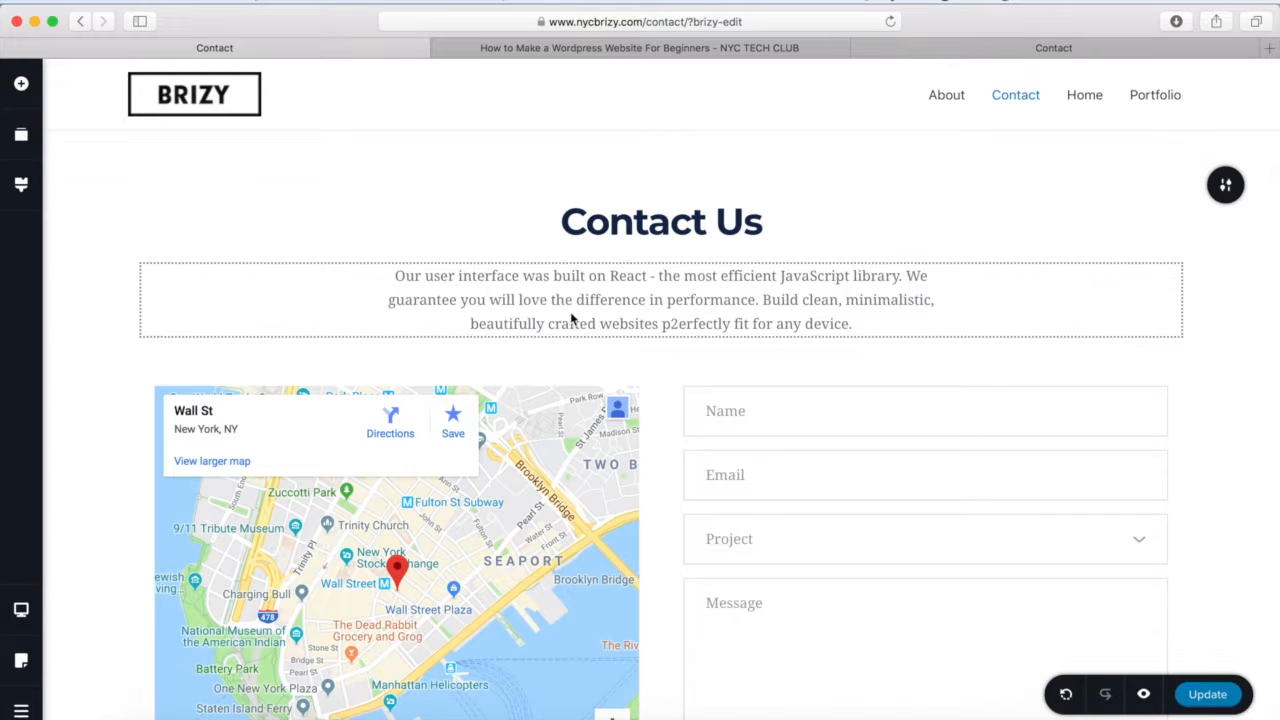
Replace the map's Wall Street location with the business's street address in New York.
scroll(534, 400, "down", 5)
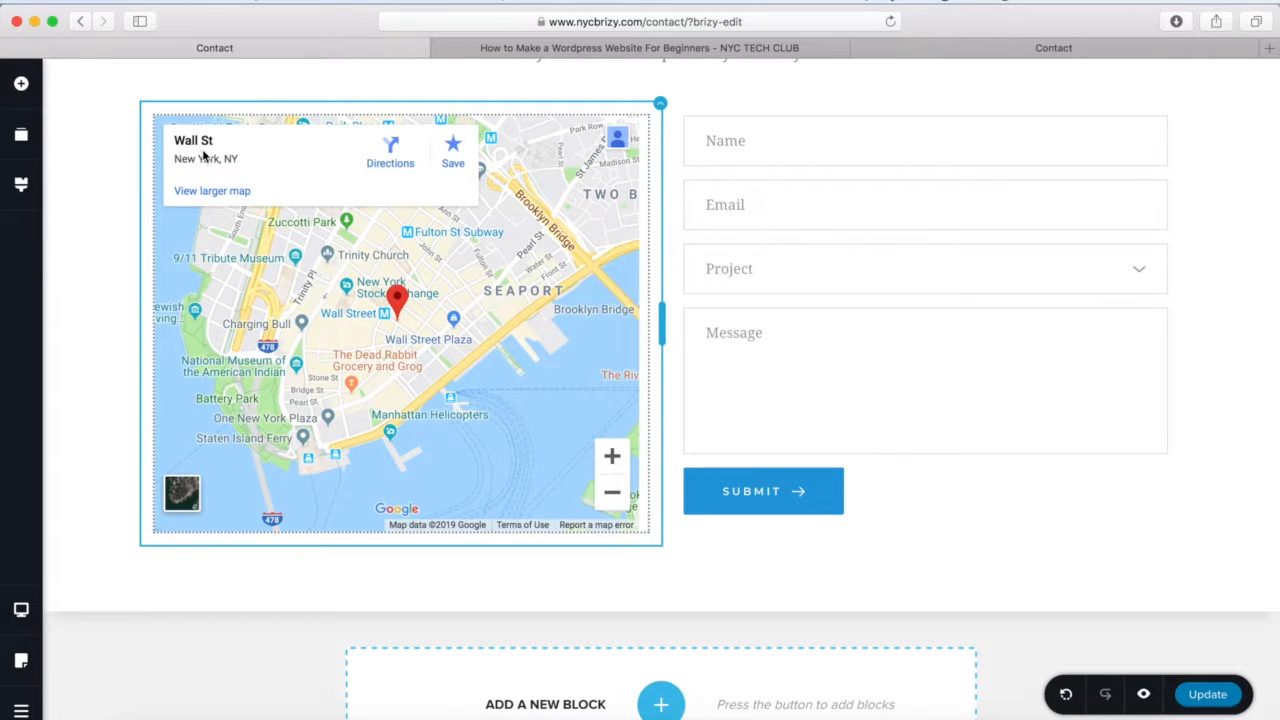
left_click(490, 292)
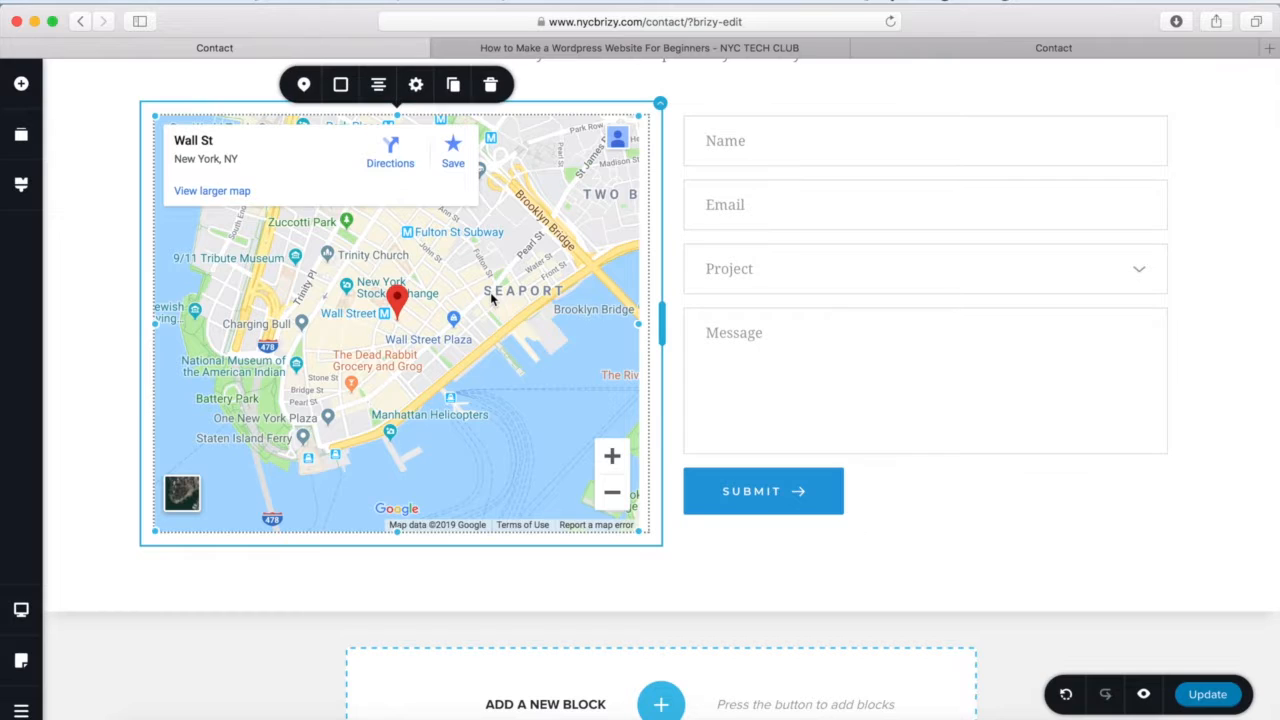
left_click(303, 88)
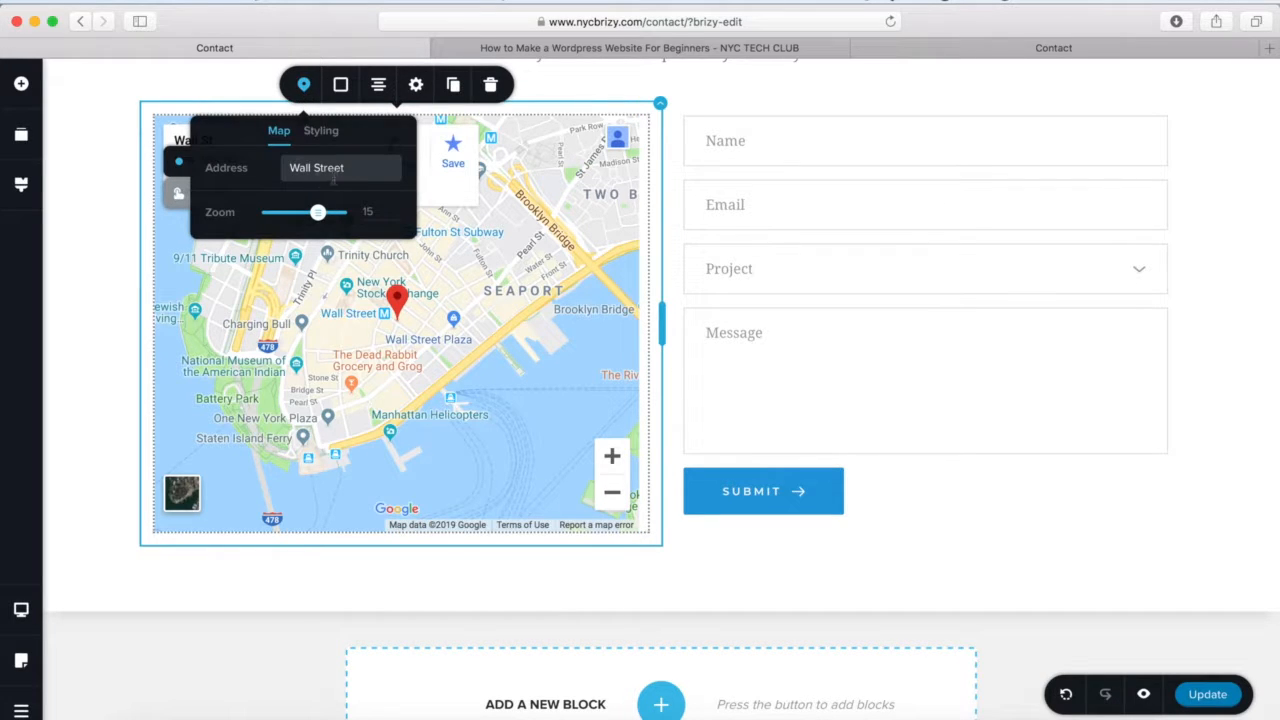
left_click_drag(352, 168, 268, 168)
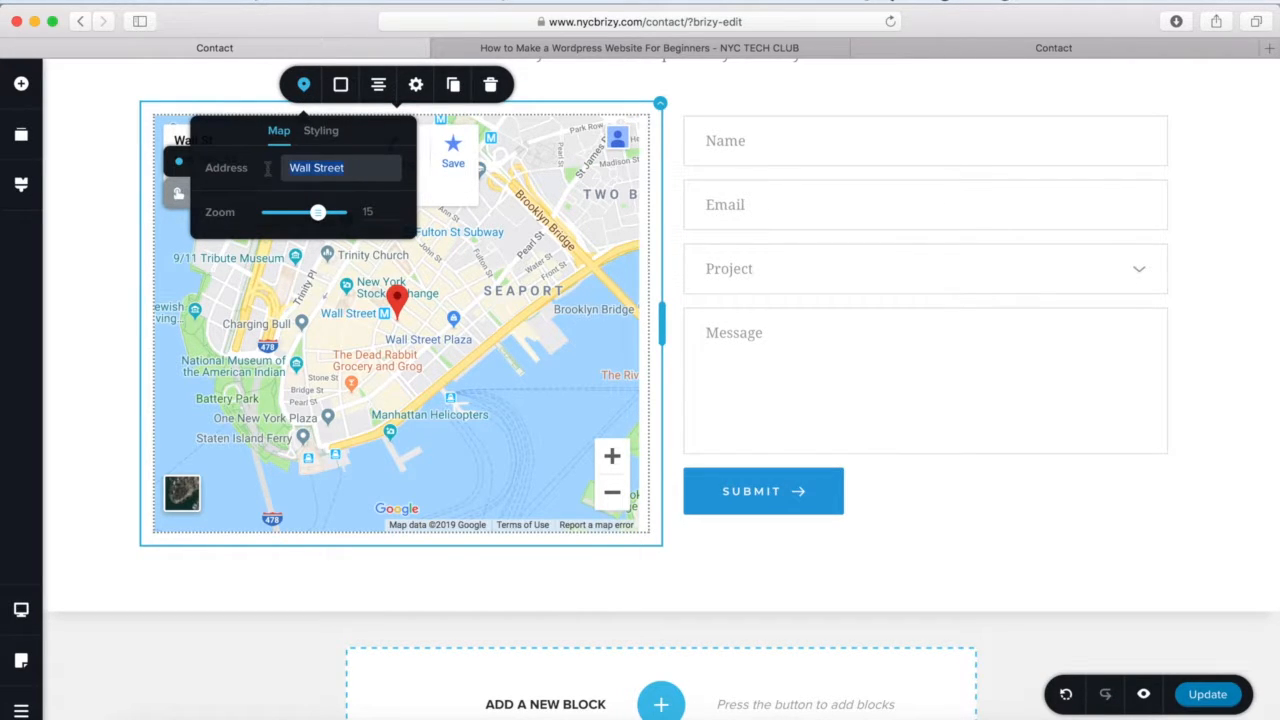
key("BackSpace")
type("1")
type("23 1st Ave Ne")
type("w York, NY")
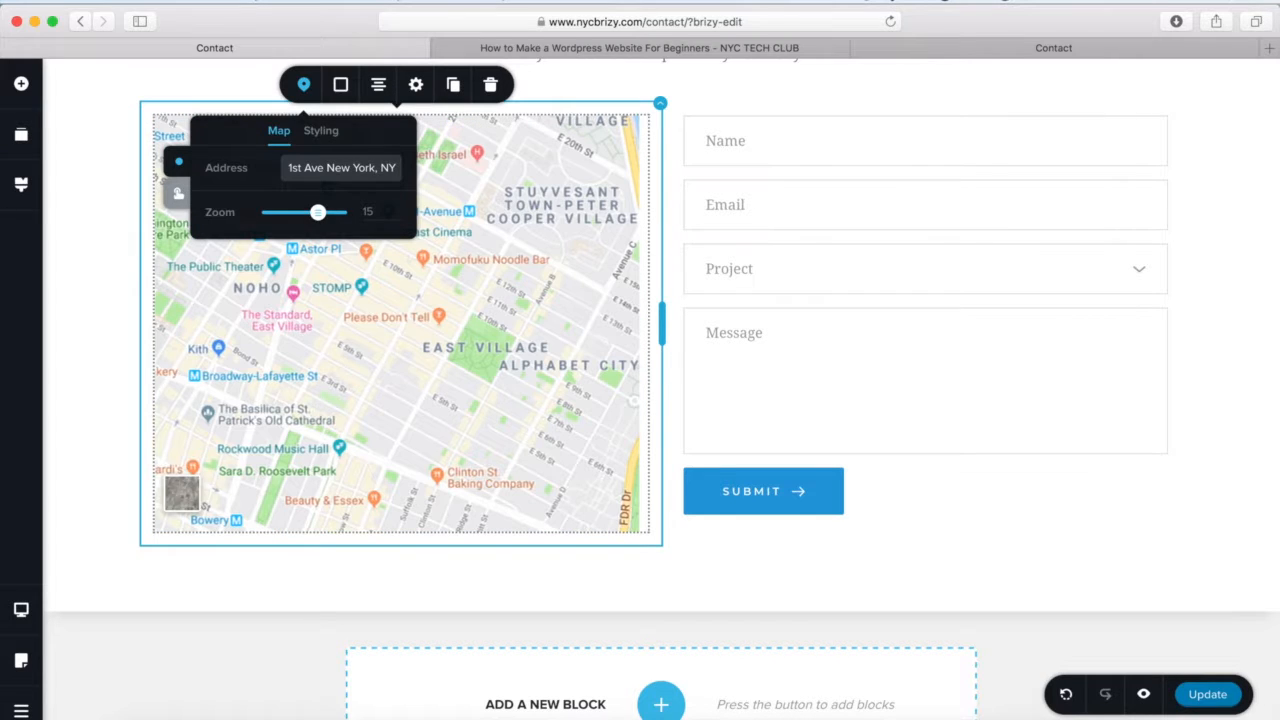
left_click(352, 360)
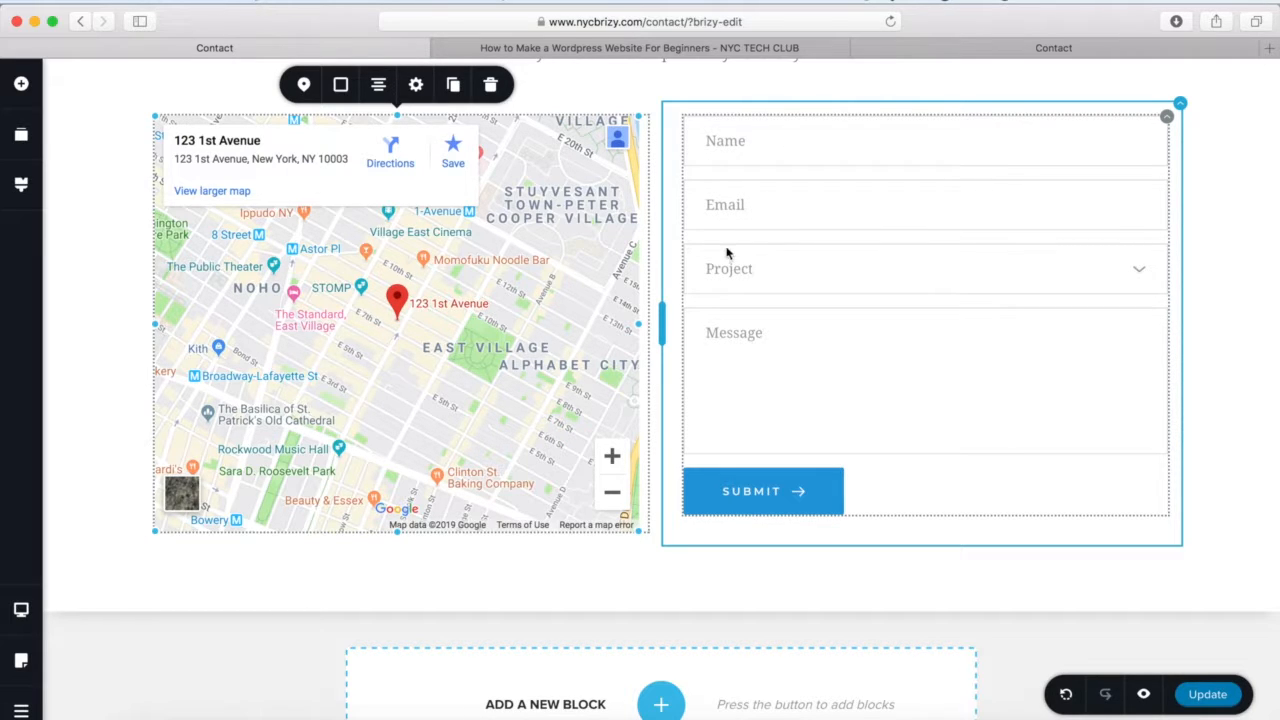
Inspect the contact form's Name field and the options of its Project dropdown.
left_click(740, 148)
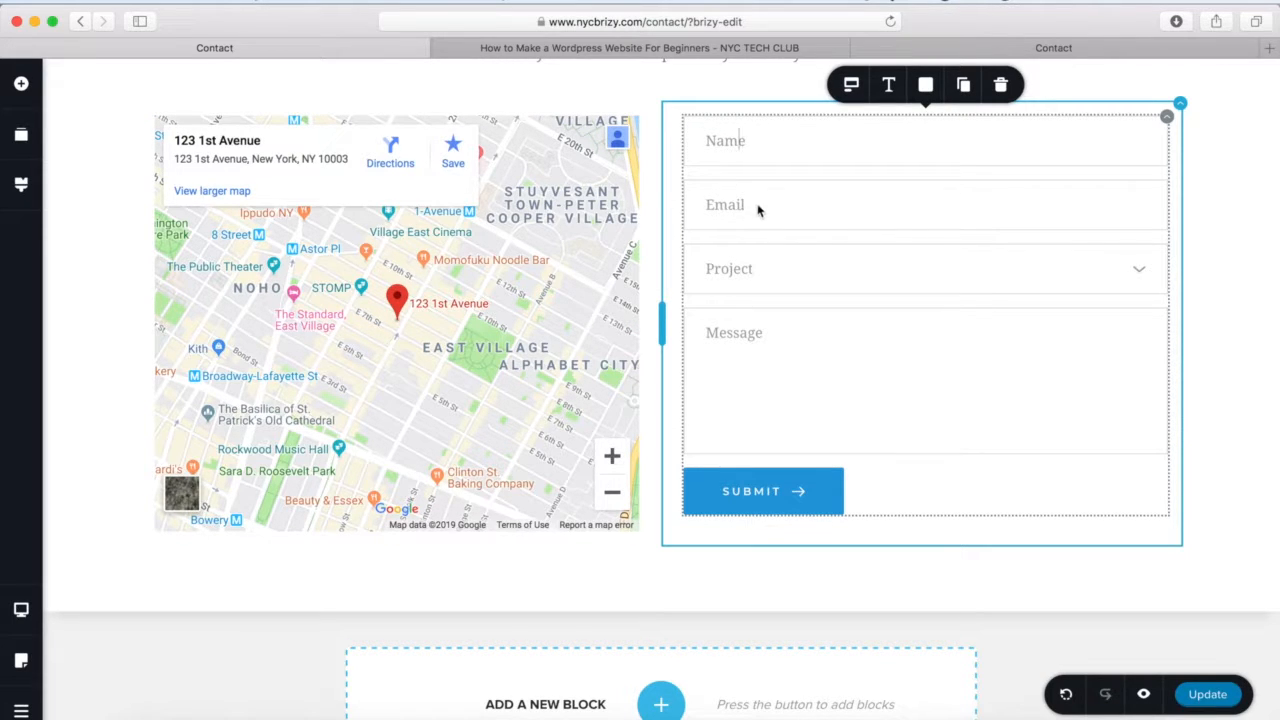
left_click(755, 272)
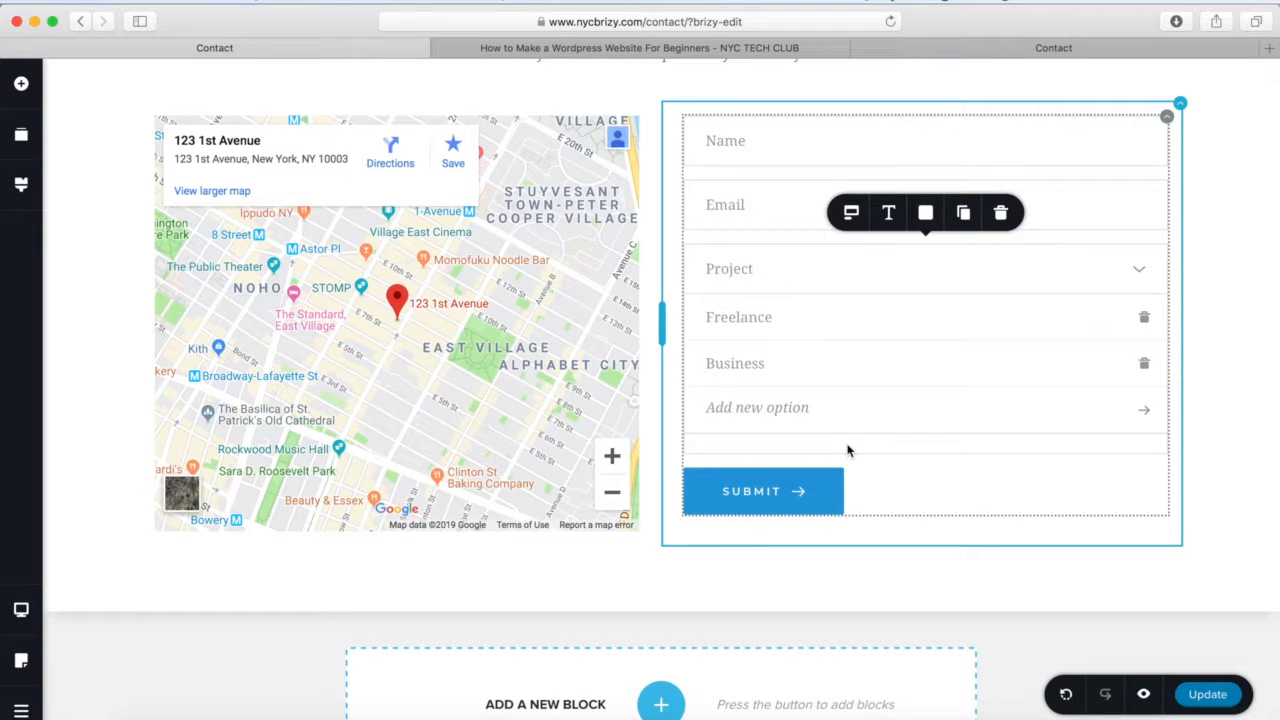
left_click(895, 446)
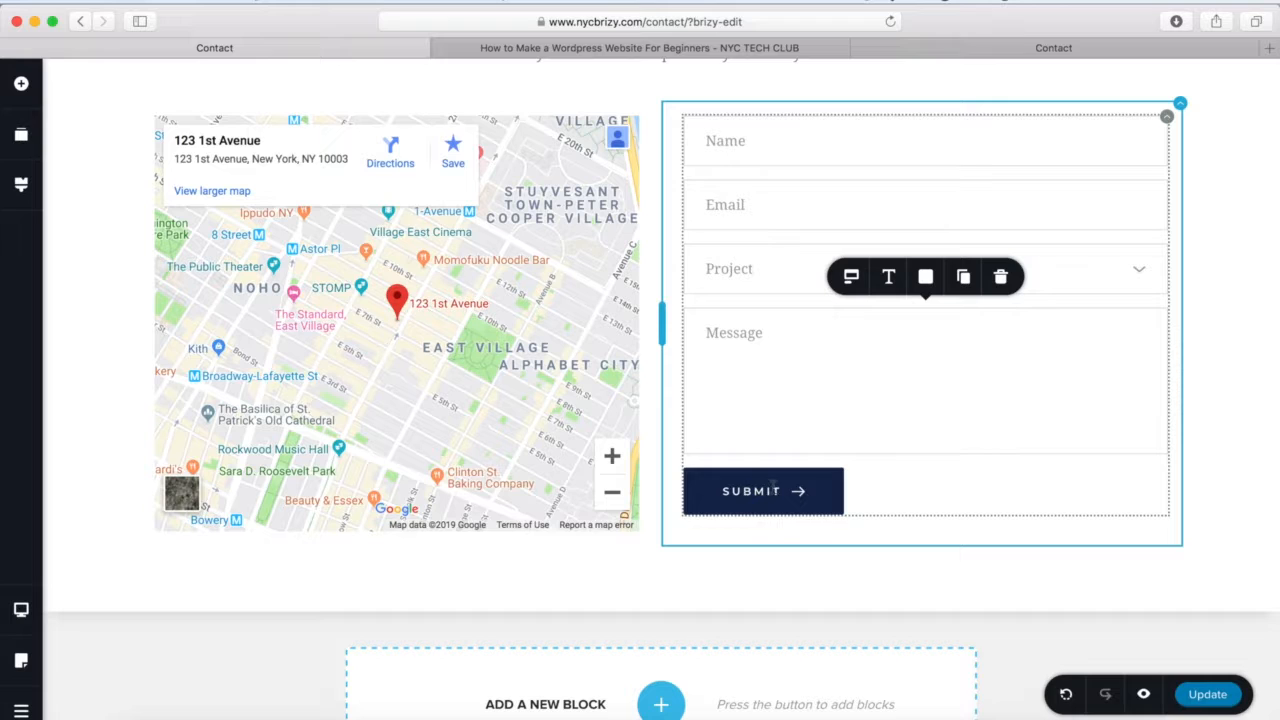
Change the contact form's submit button label to "SEND".
left_click(778, 491)
left_click_drag(778, 491, 731, 491)
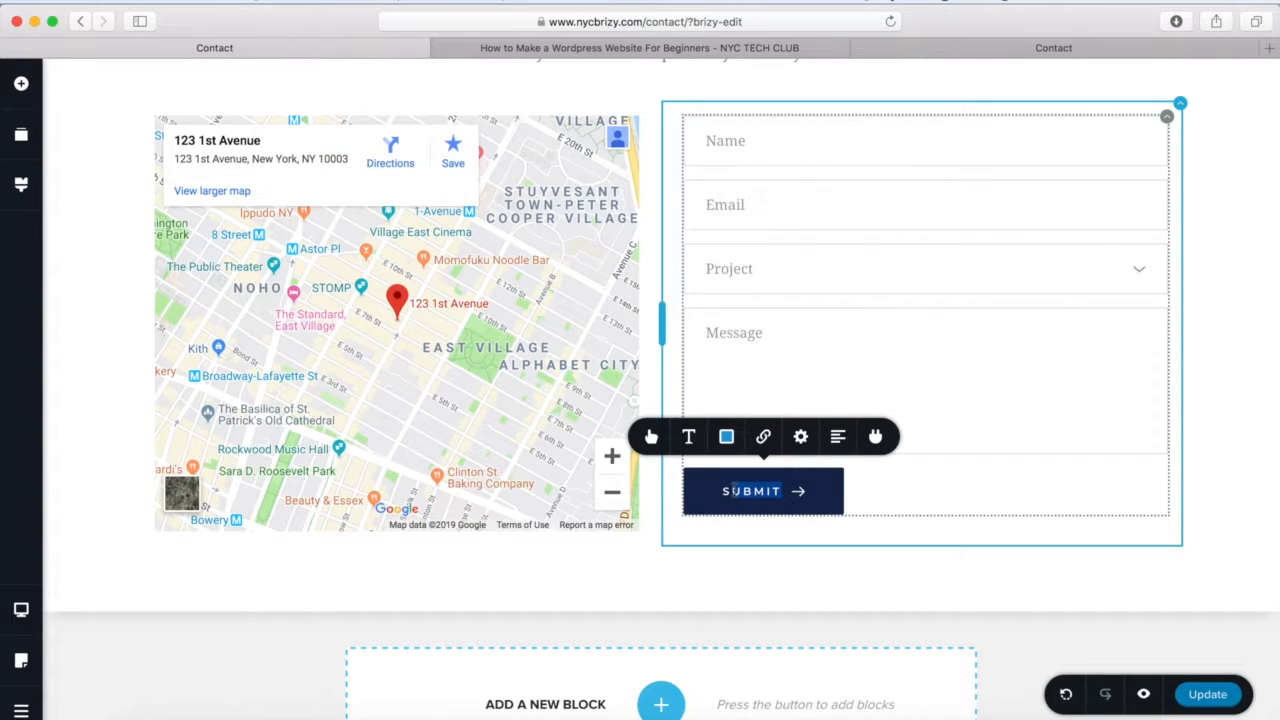
type("END")
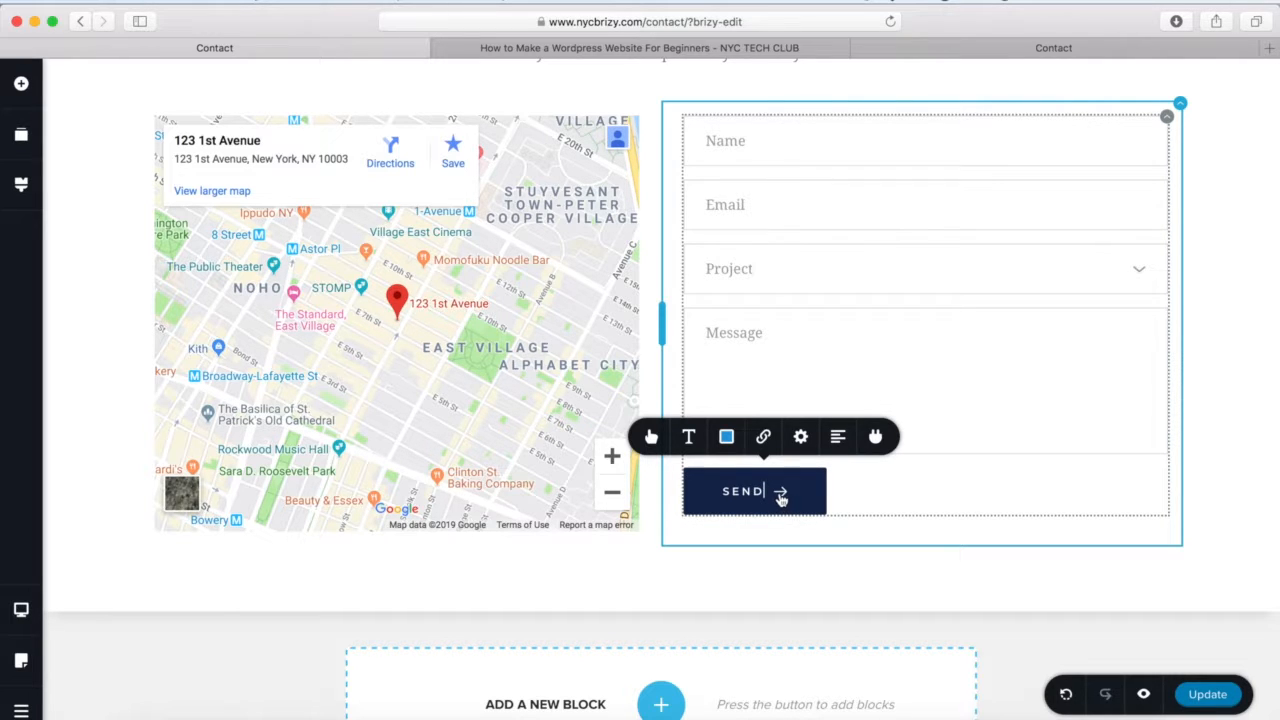
Examine the form button's style and icon settings.
left_click(651, 436)
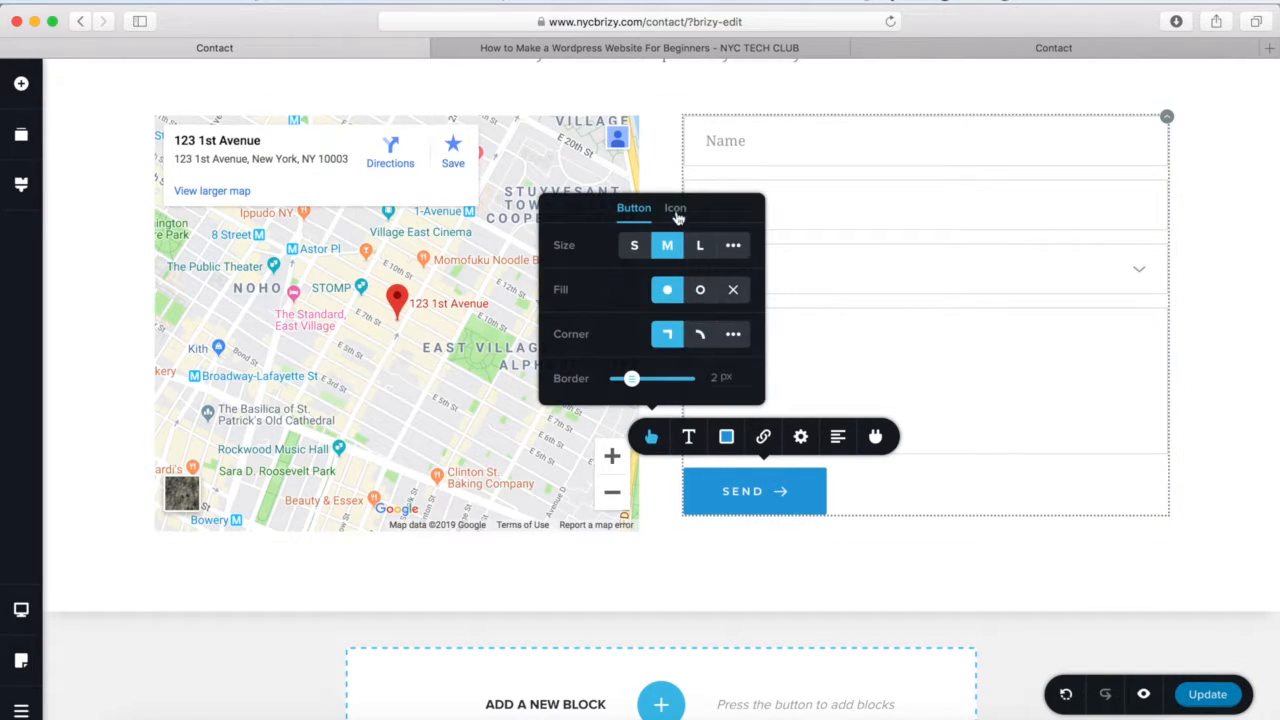
left_click(675, 208)
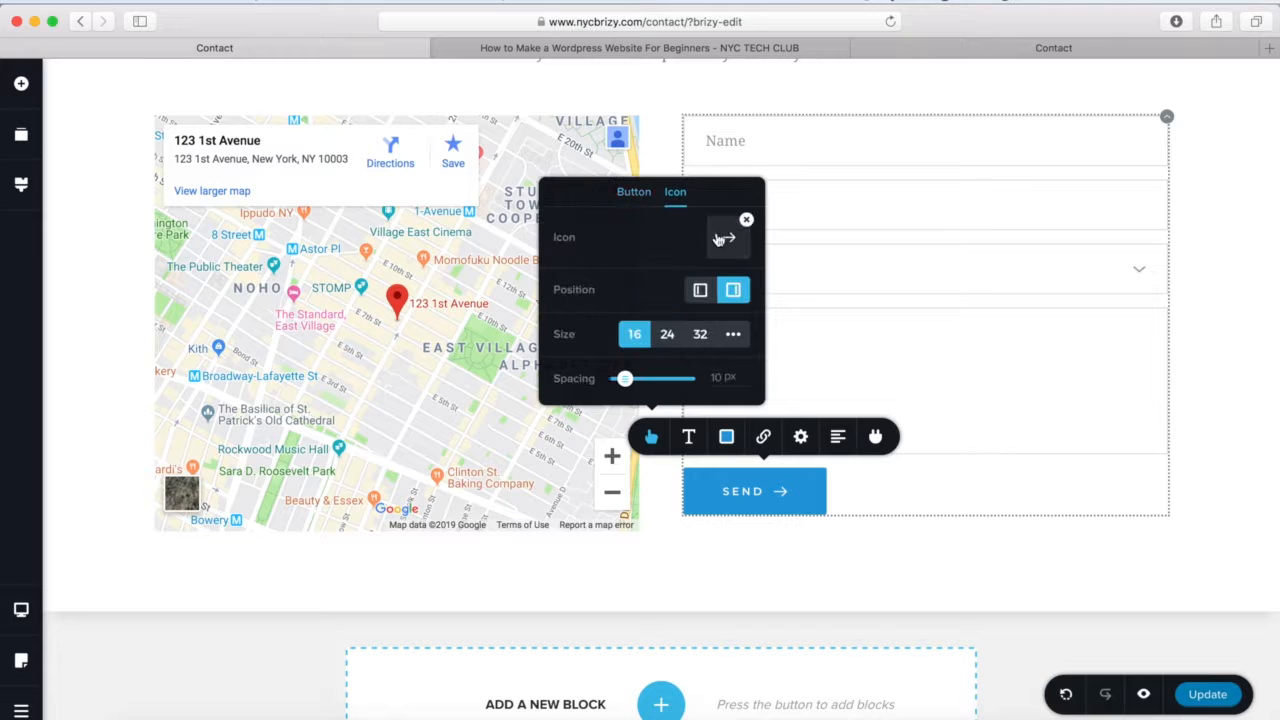
left_click(738, 490)
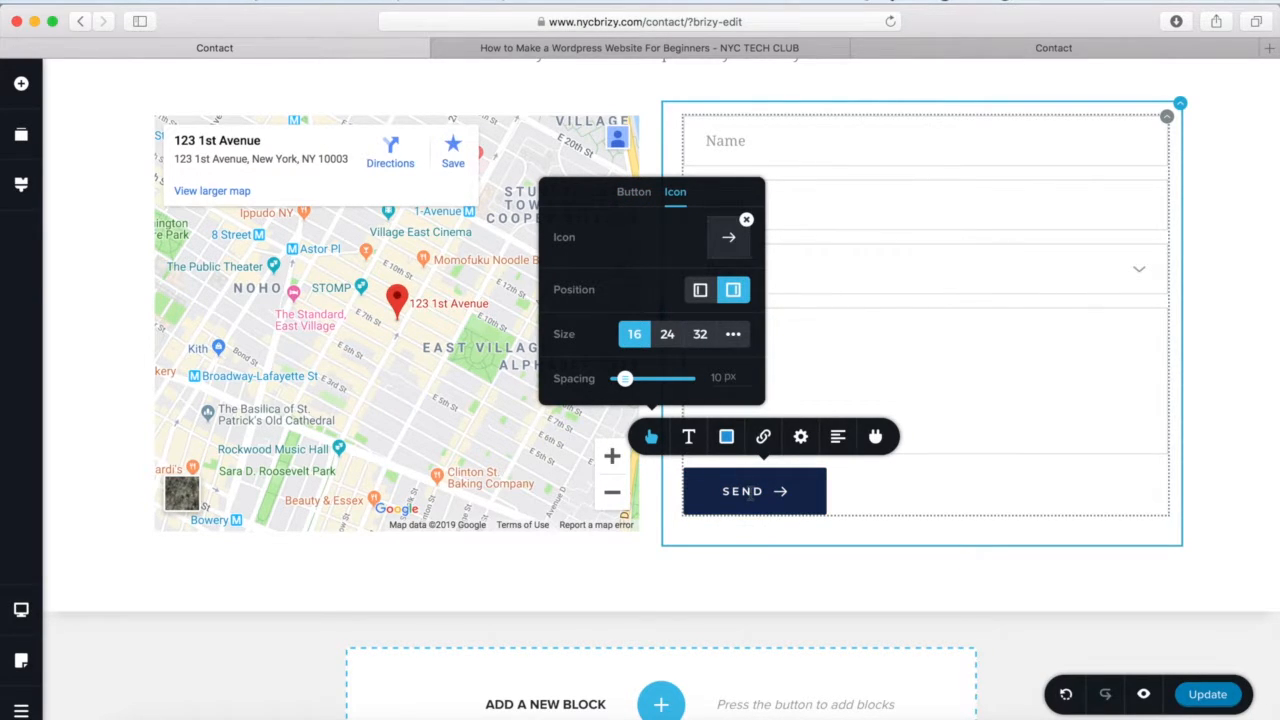
Connect the contact form to the WordPress app, keeping the existing recipient e-mail and setting the subject message to "A NEW MESSAGE FROM NYC BRIZY".
left_click(748, 491)
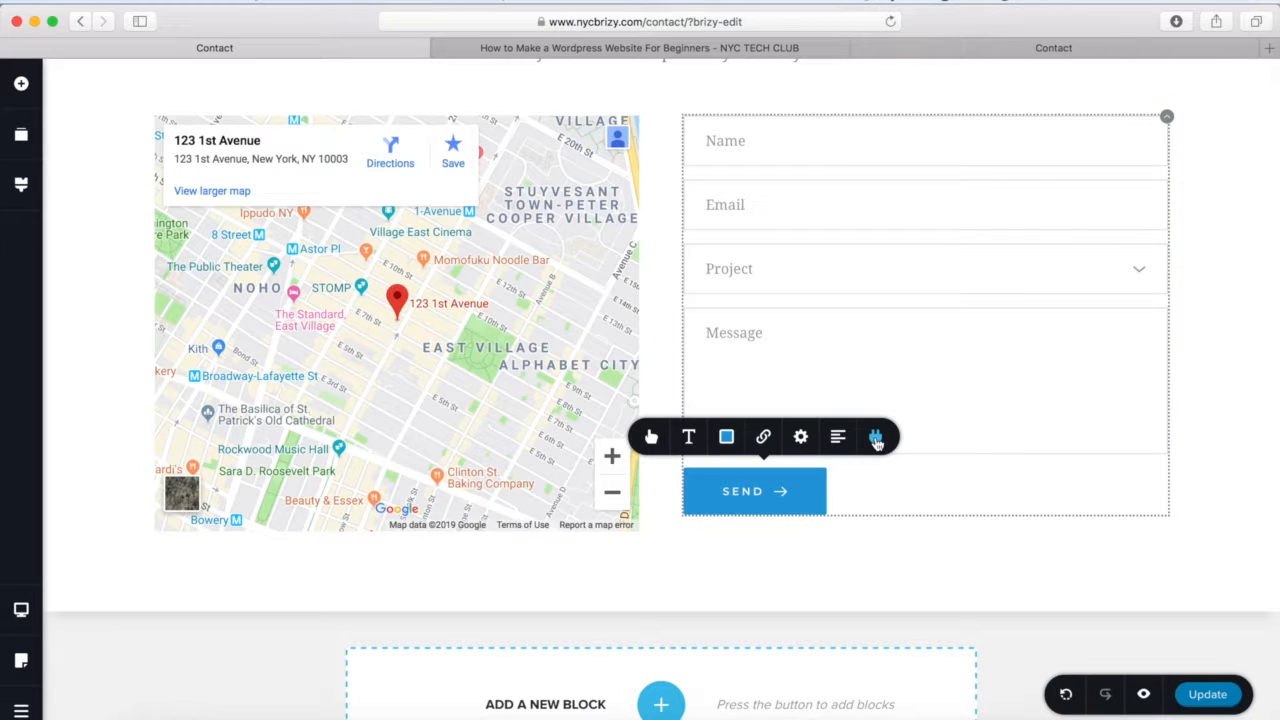
left_click(876, 440)
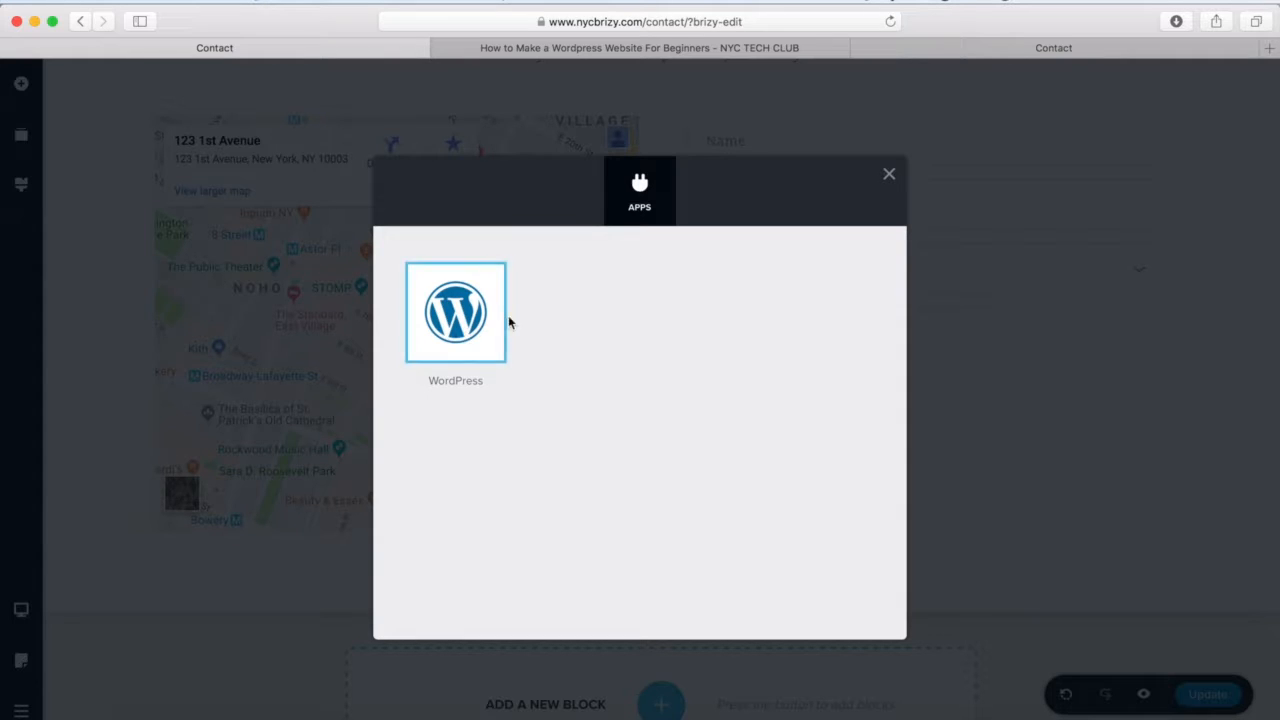
left_click(456, 325)
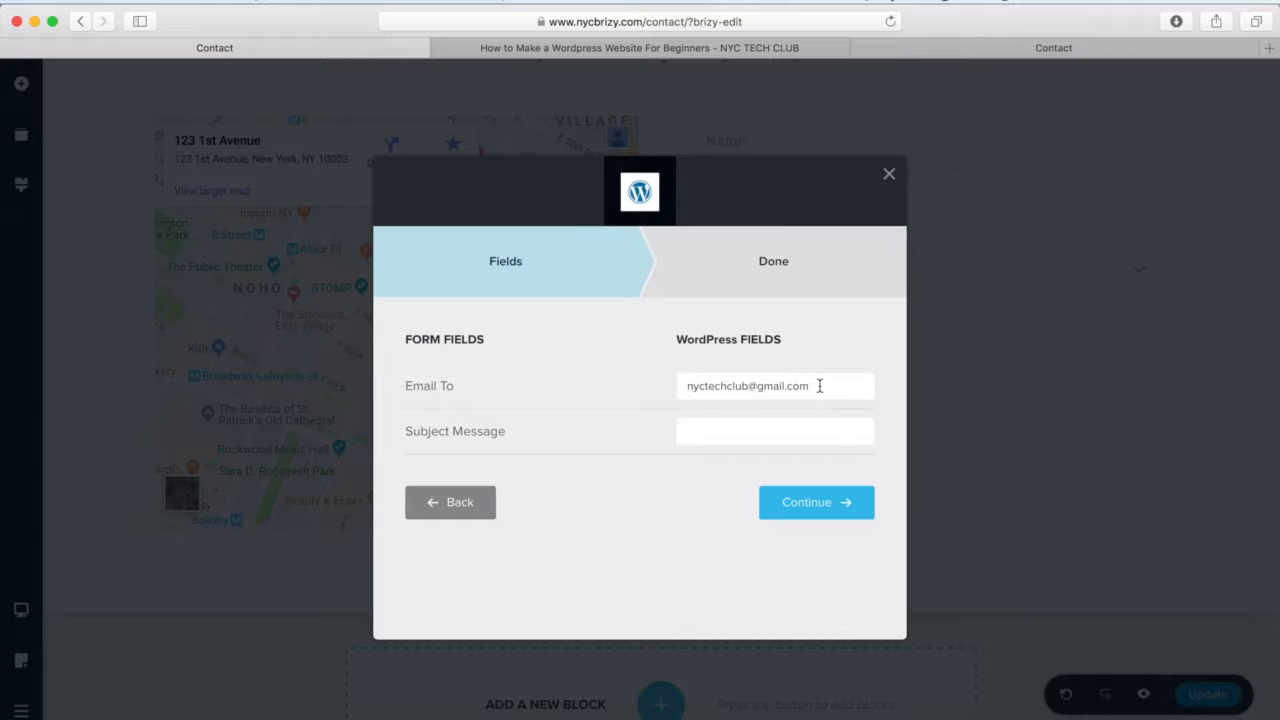
left_click_drag(819, 386, 683, 384)
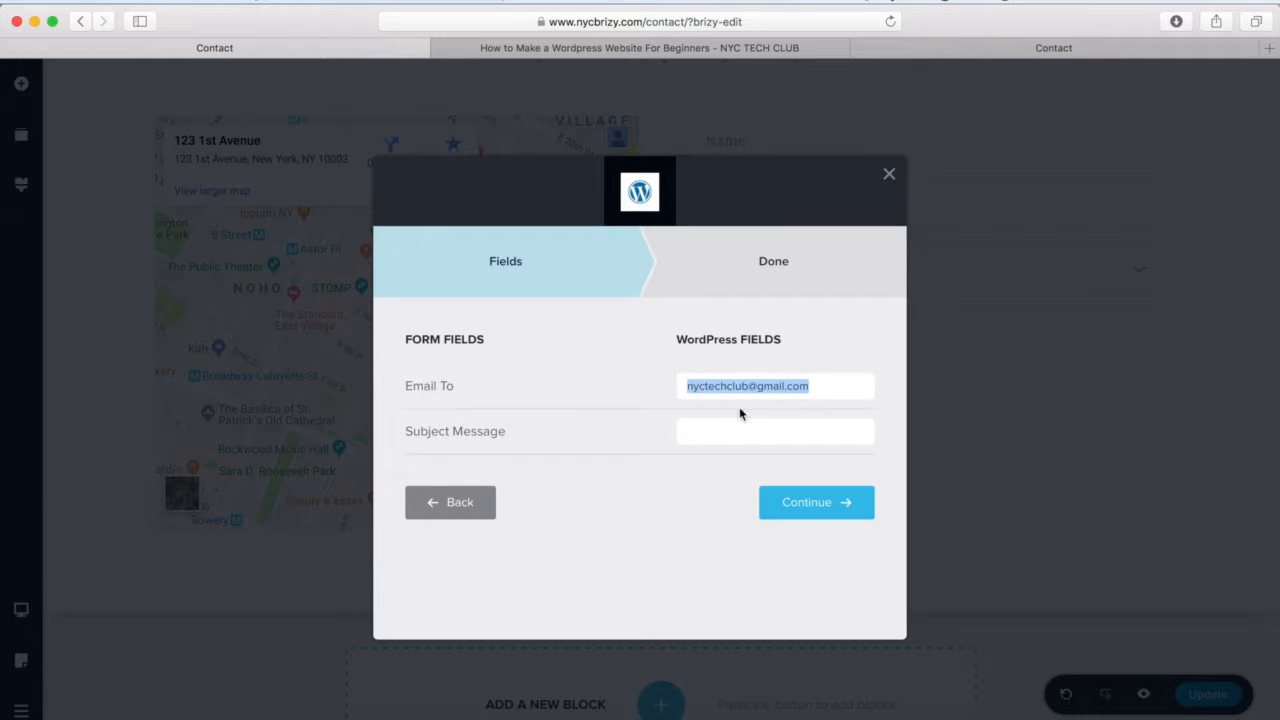
left_click(721, 436)
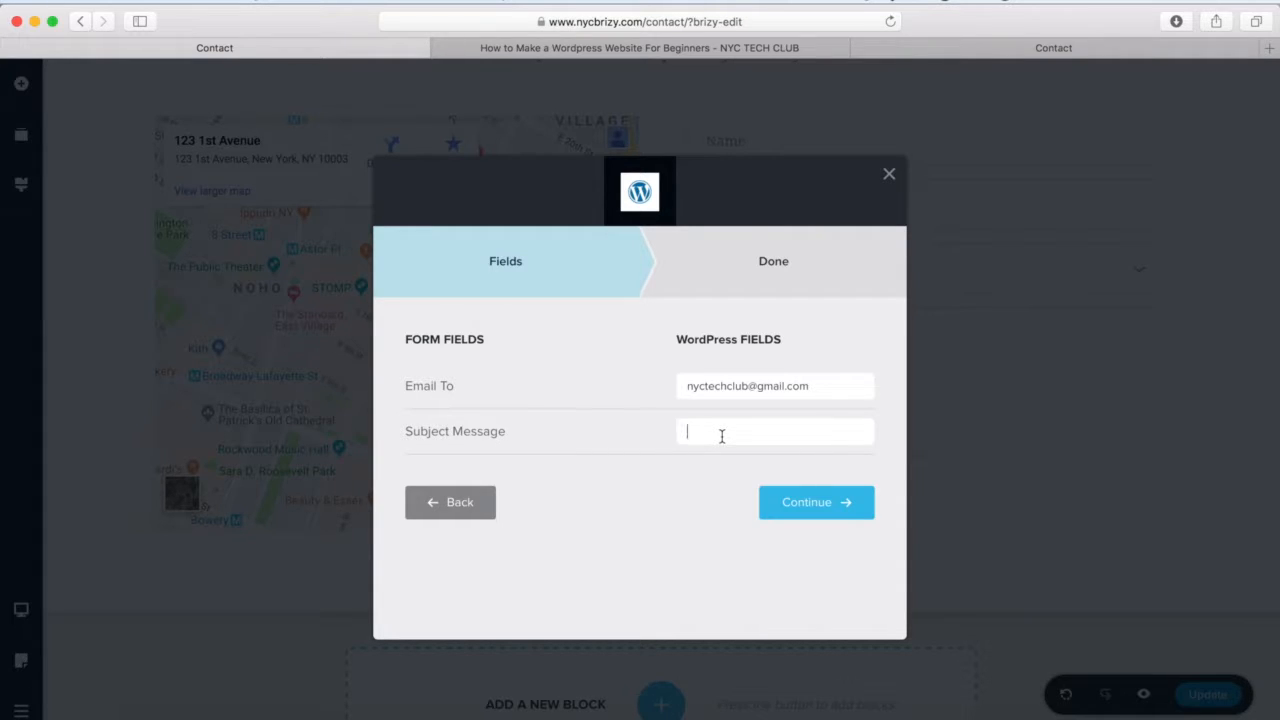
type("A NEW MESSAGE FROM NYC BR")
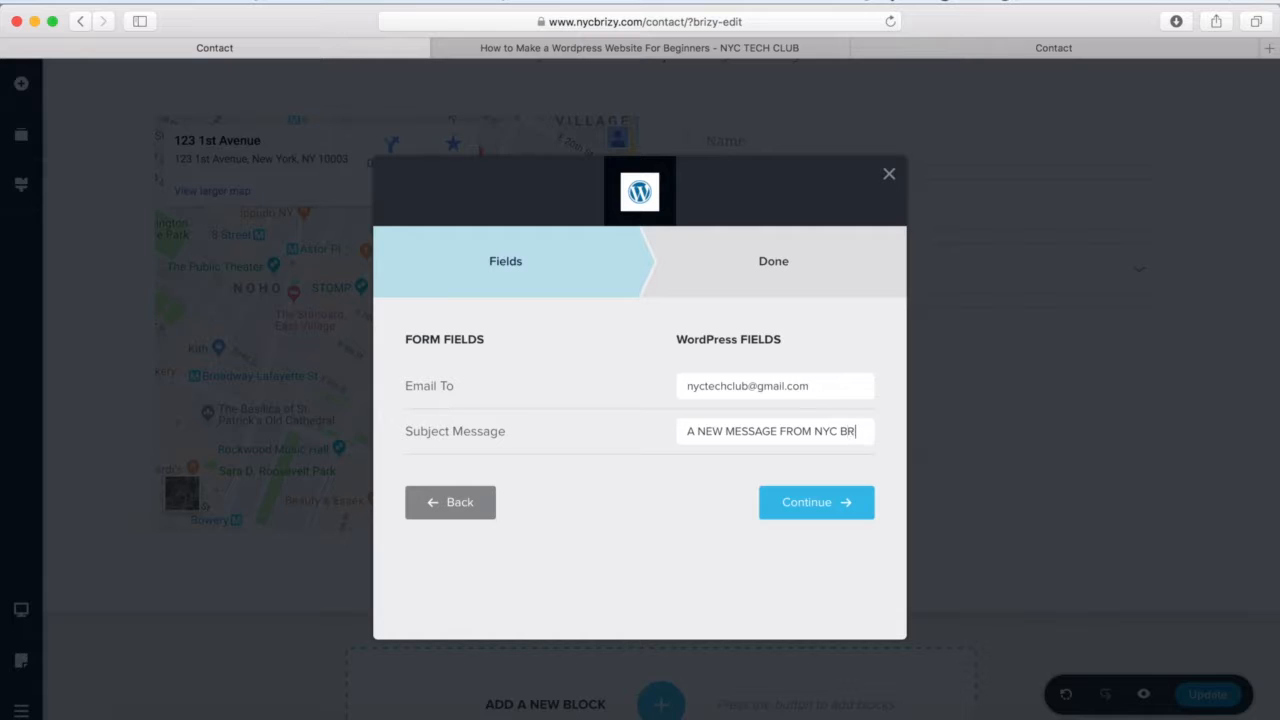
type("IZY")
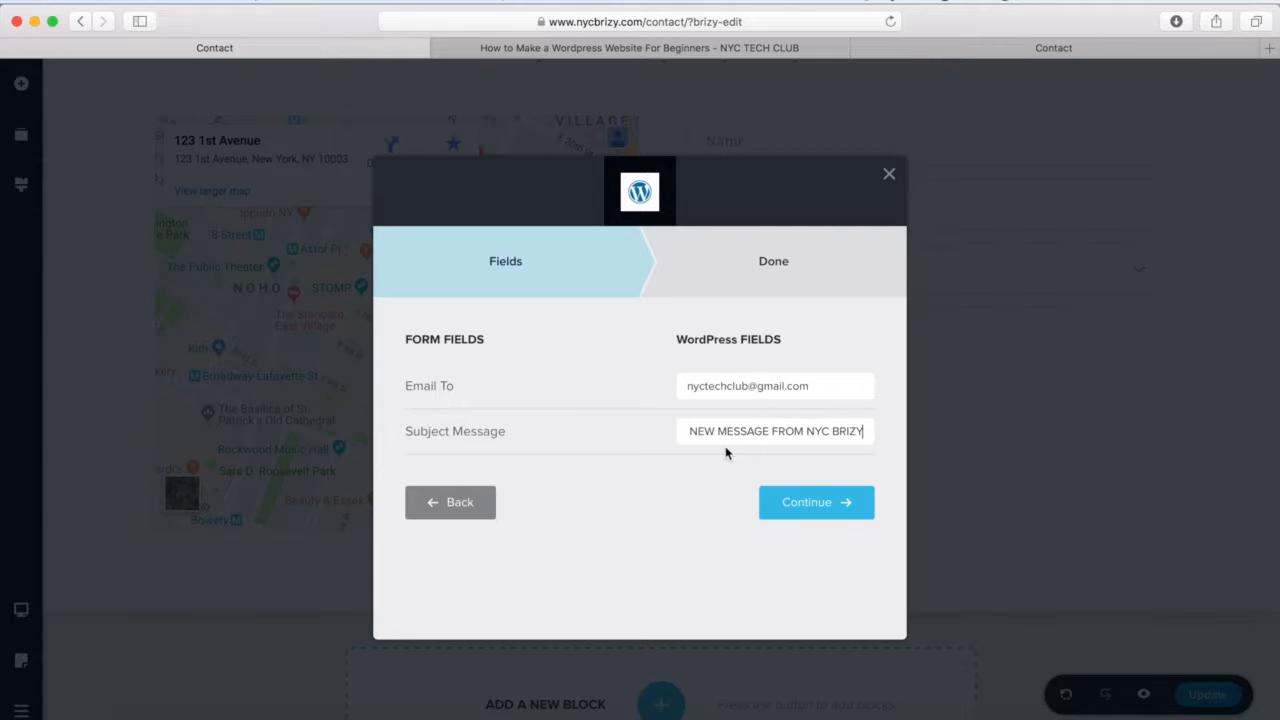
left_click(797, 509)
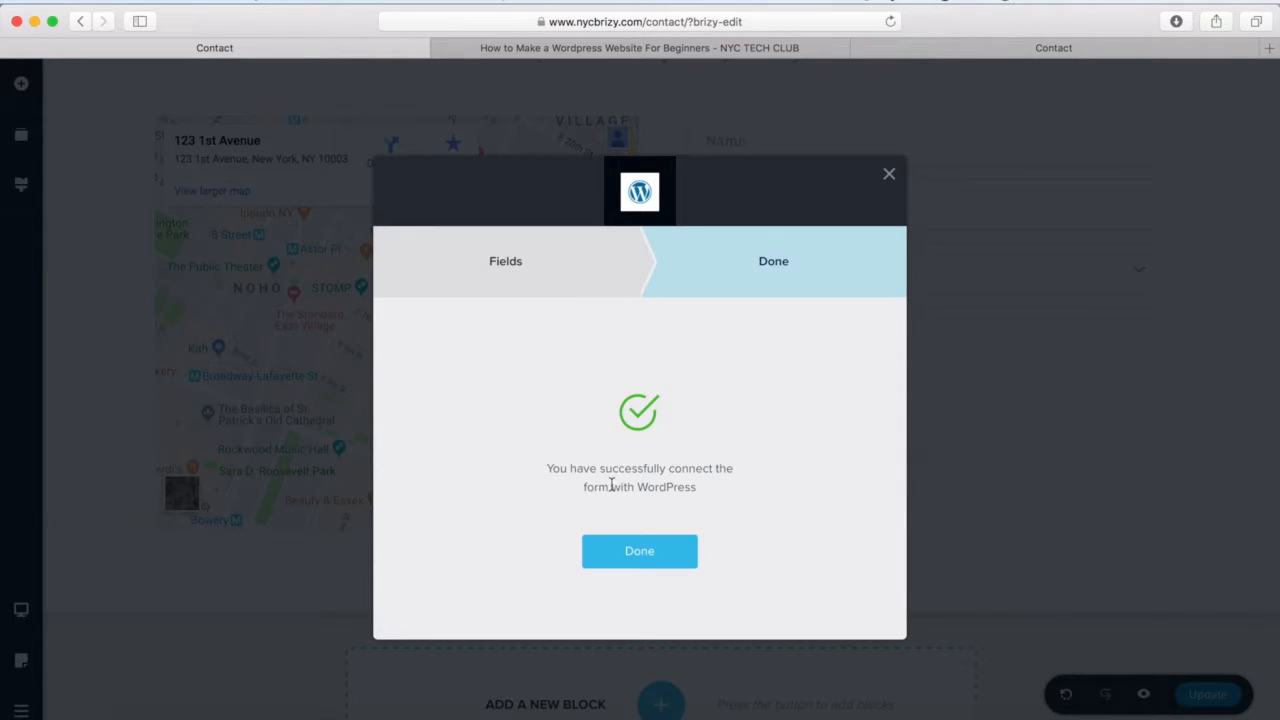
left_click(636, 551)
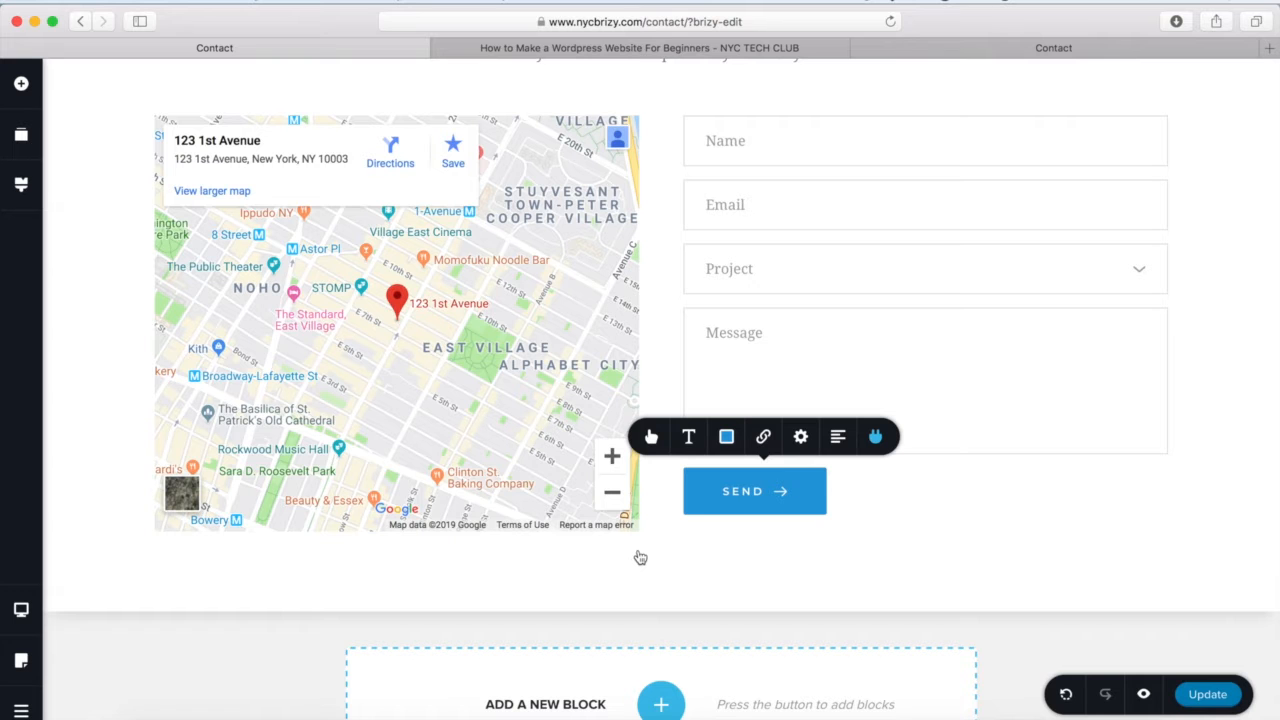
Examine the SEND button's additional styling and advanced settings and its success and error message options.
left_click(801, 438)
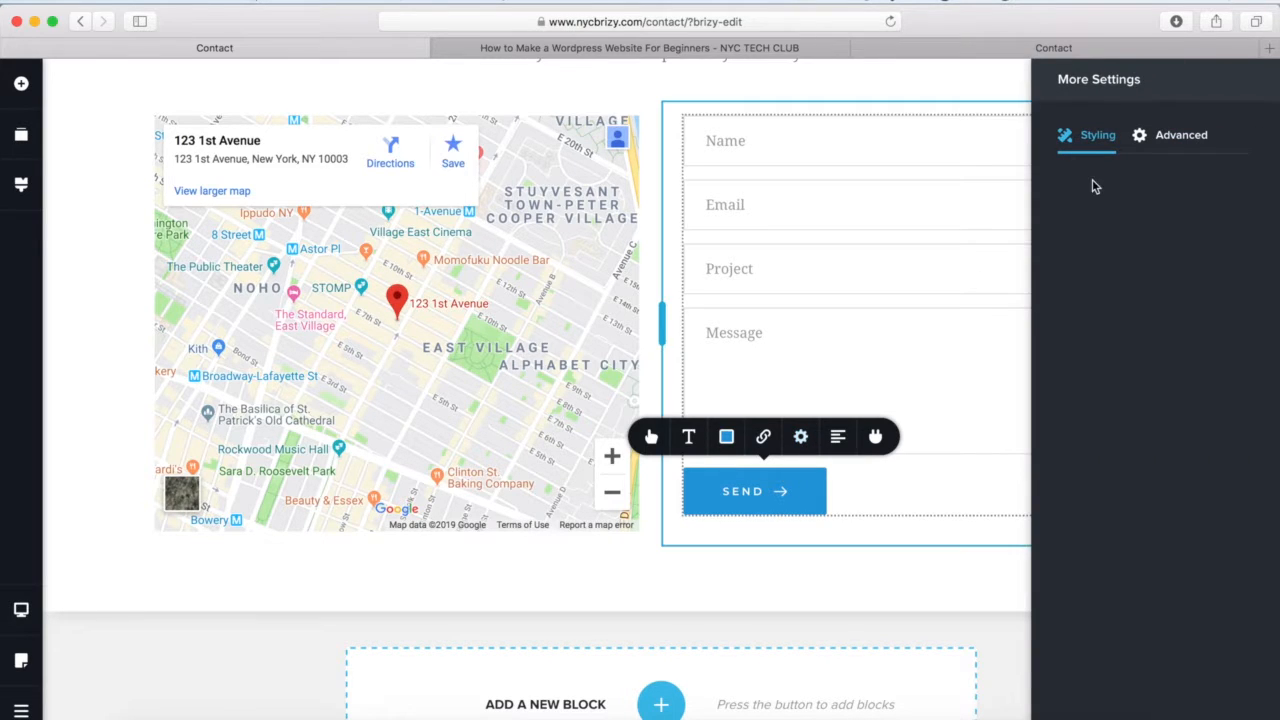
left_click(1174, 135)
left_click(1098, 135)
left_click(764, 438)
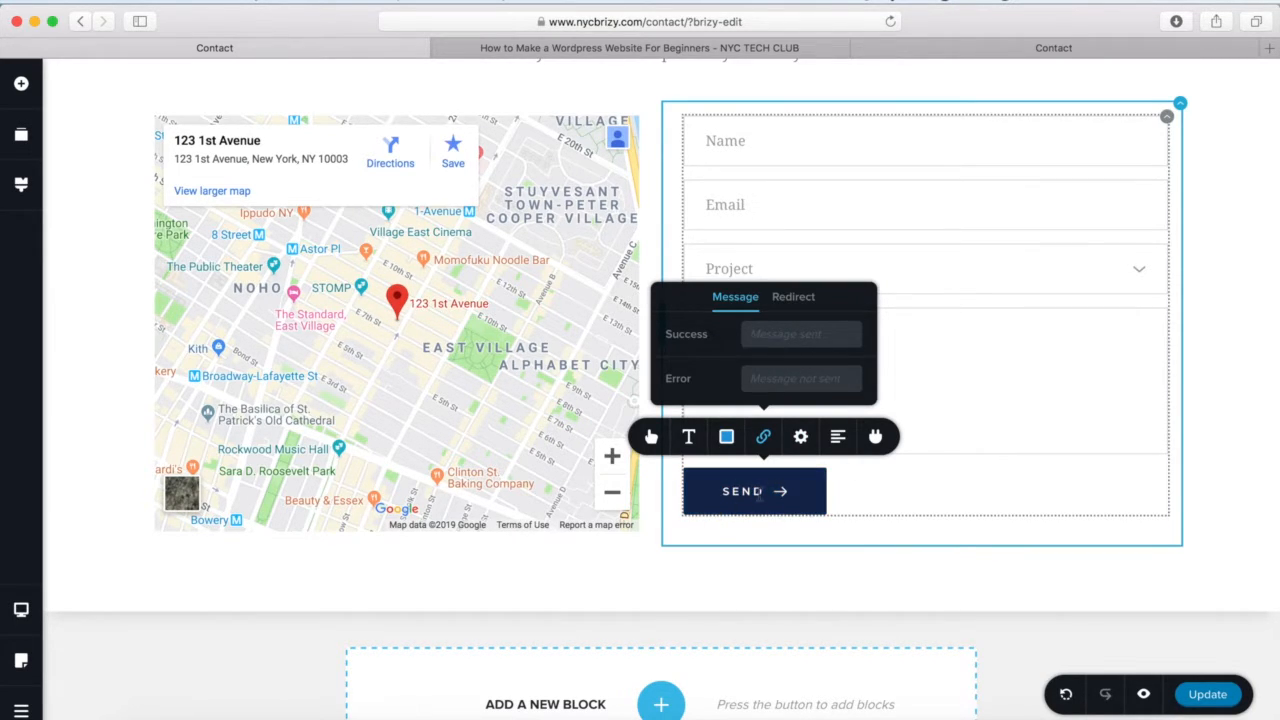
Review the recipient and subject fields of the form's WordPress connection again and finish without changes.
left_click(875, 437)
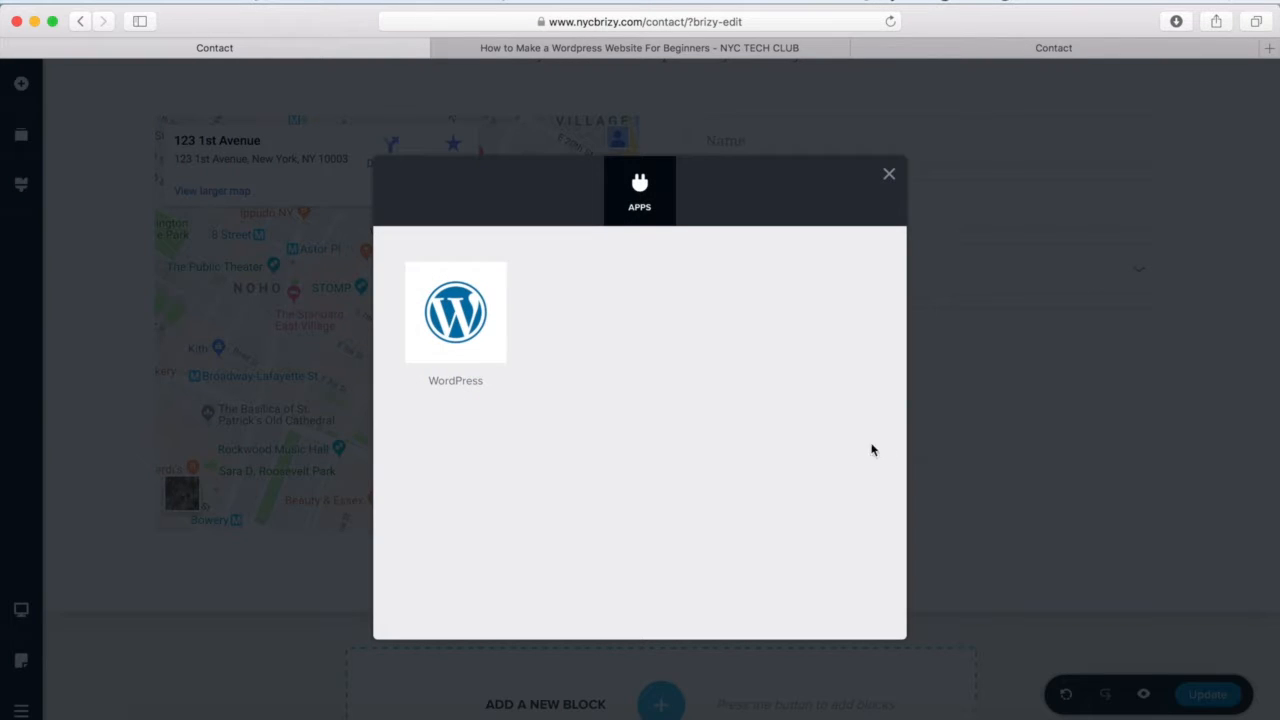
left_click(465, 333)
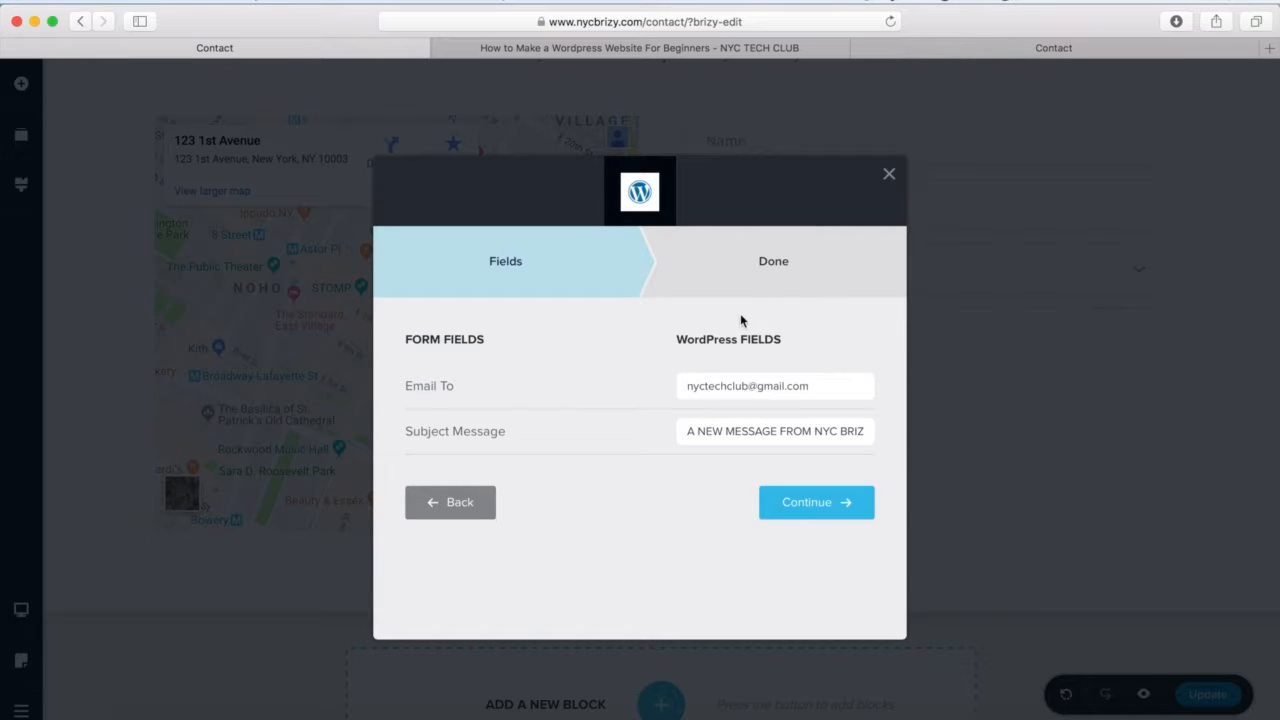
left_click(812, 503)
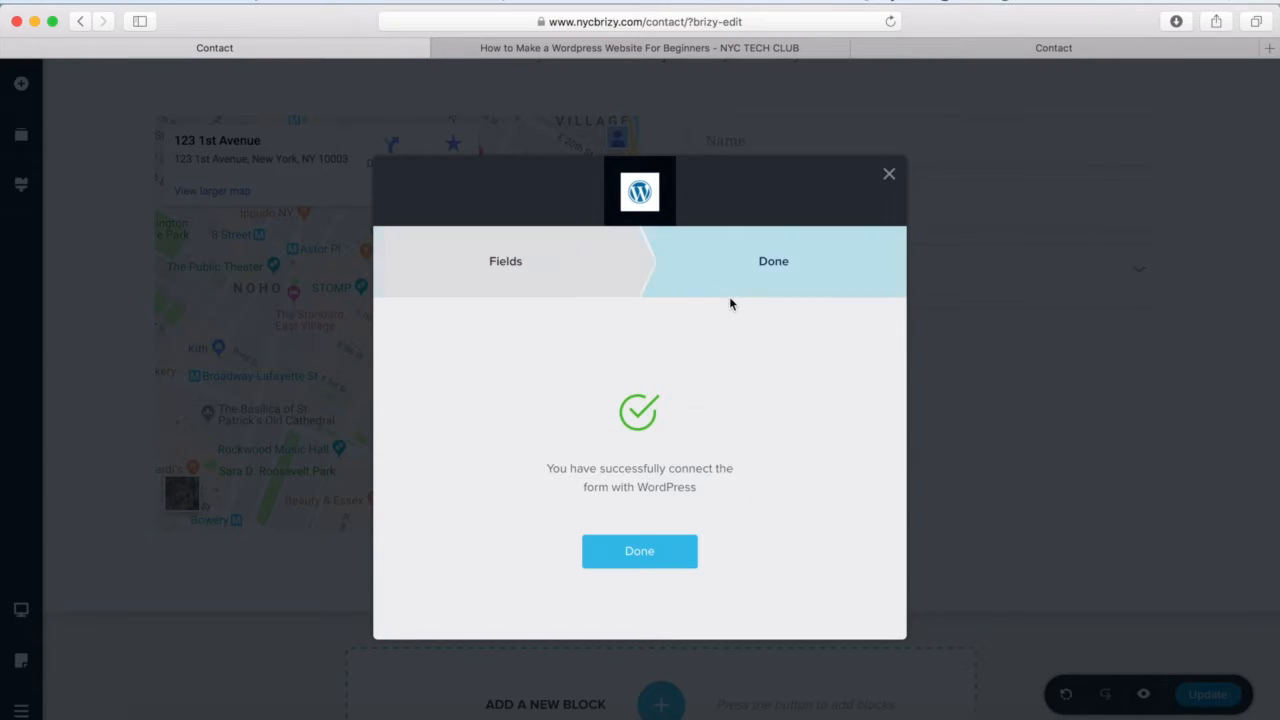
left_click(648, 548)
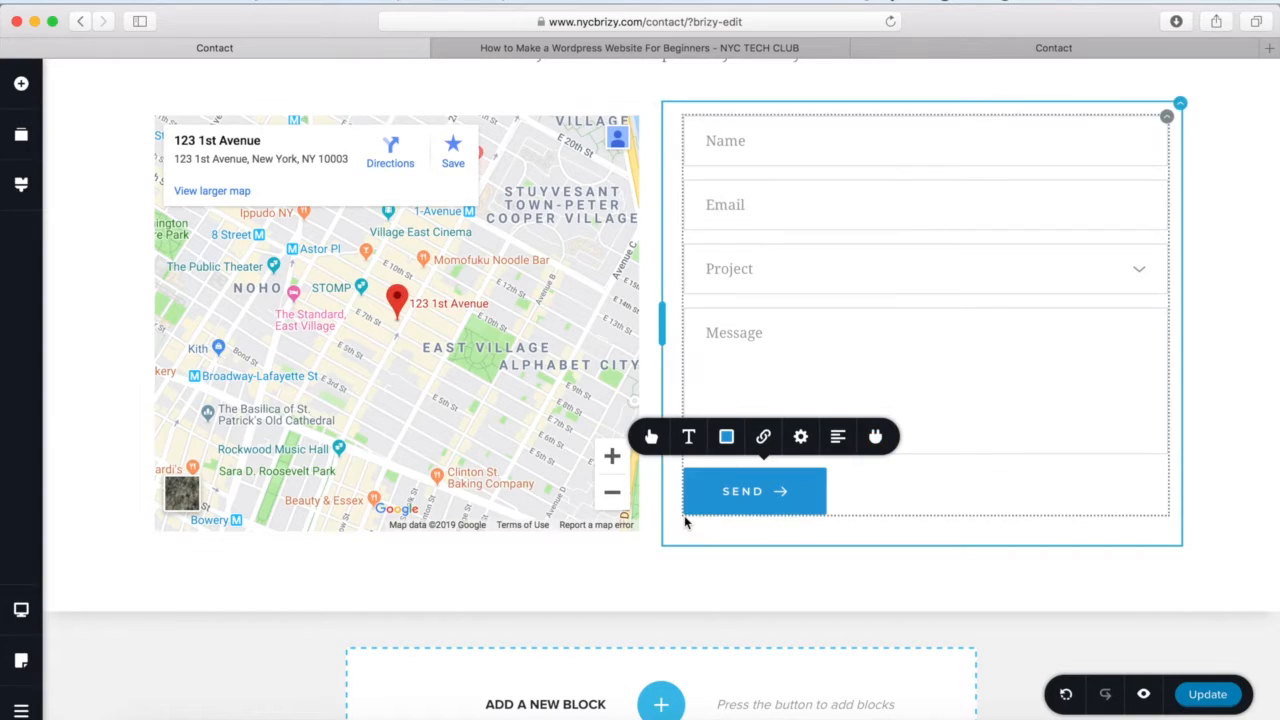
Add the saved "Follow us on social" block below the map and contact form.
scroll(685, 521, "down", 3)
left_click(661, 520)
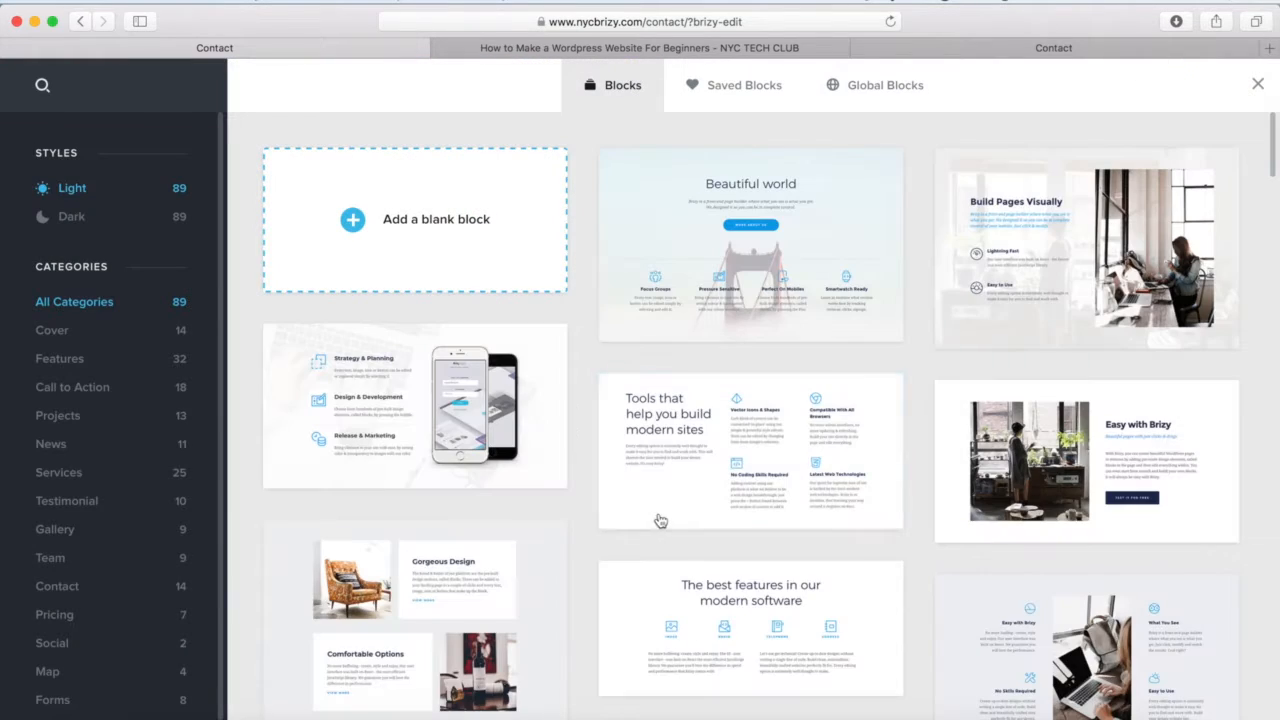
left_click(730, 92)
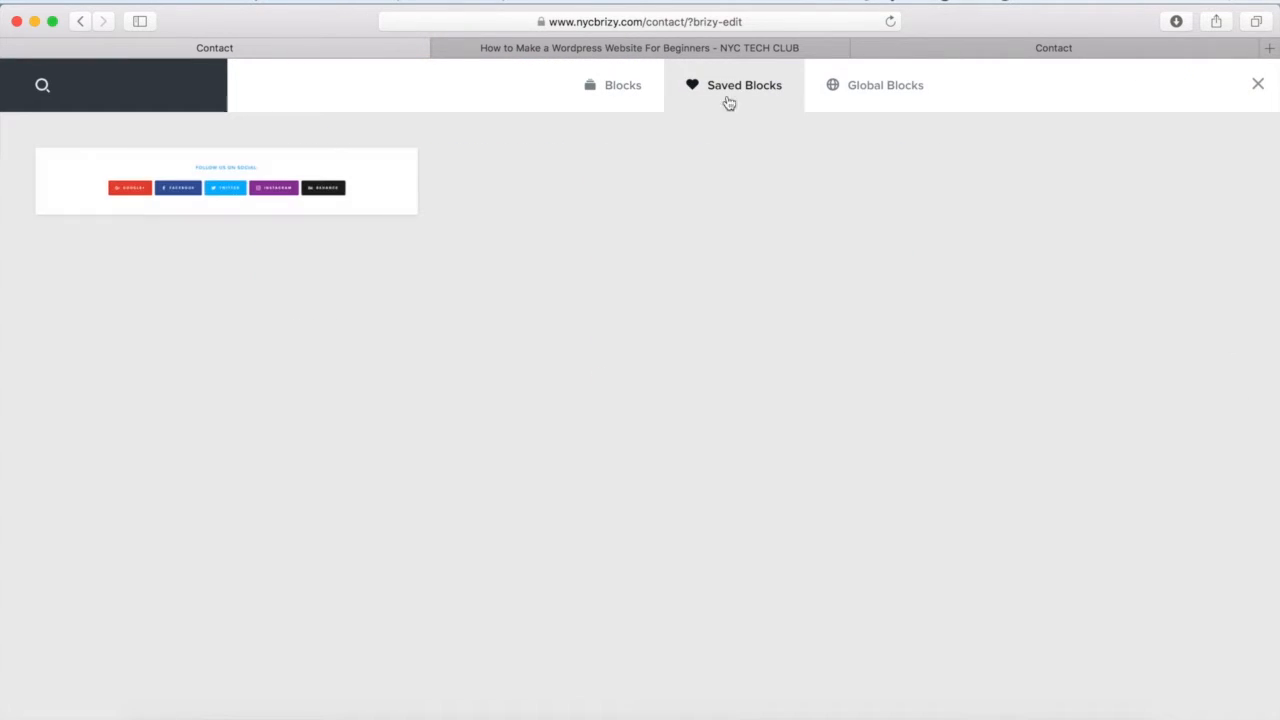
left_click(314, 172)
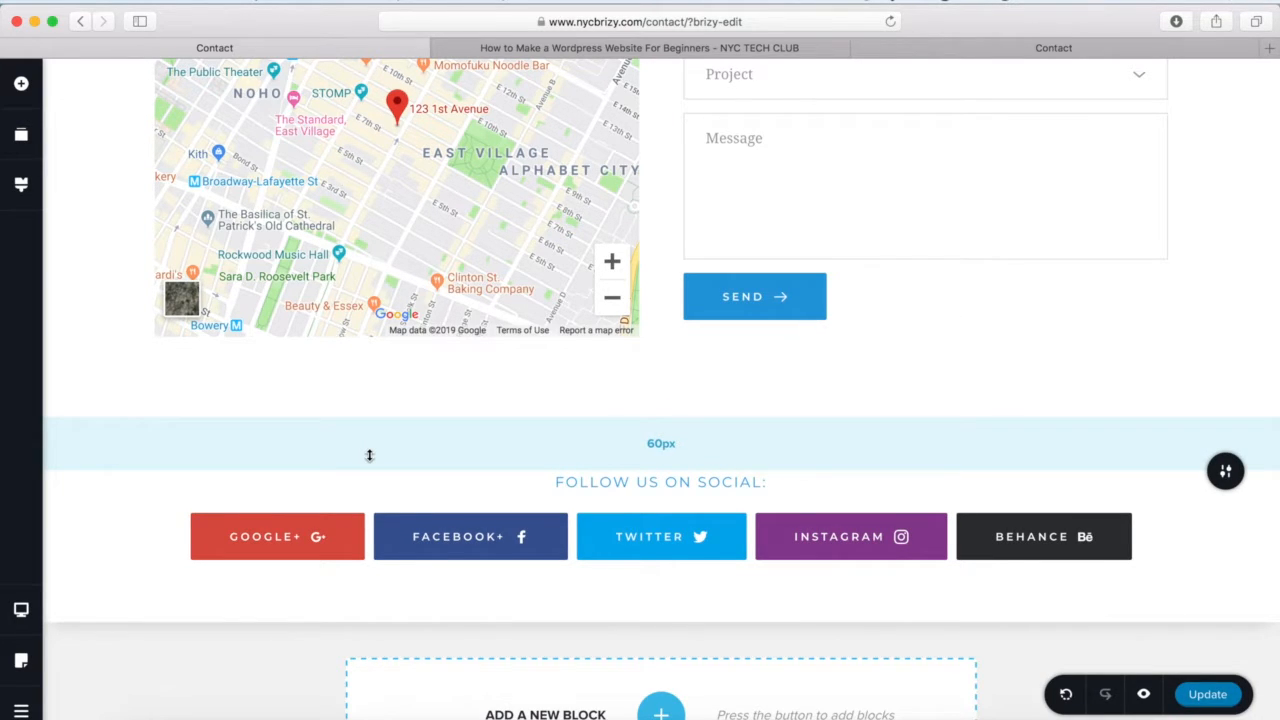
Update the Contact page and leave the Brizy editor for the WordPress page editor.
scroll(657, 517, "up", 10)
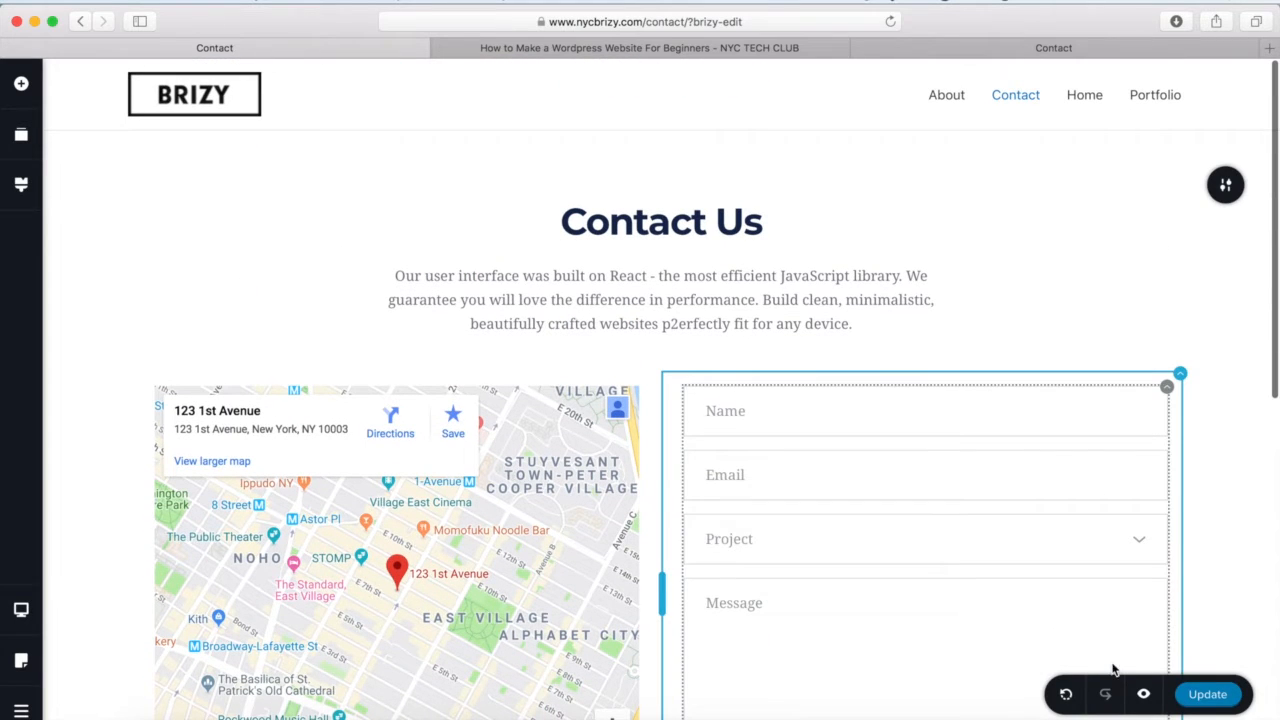
left_click(1204, 695)
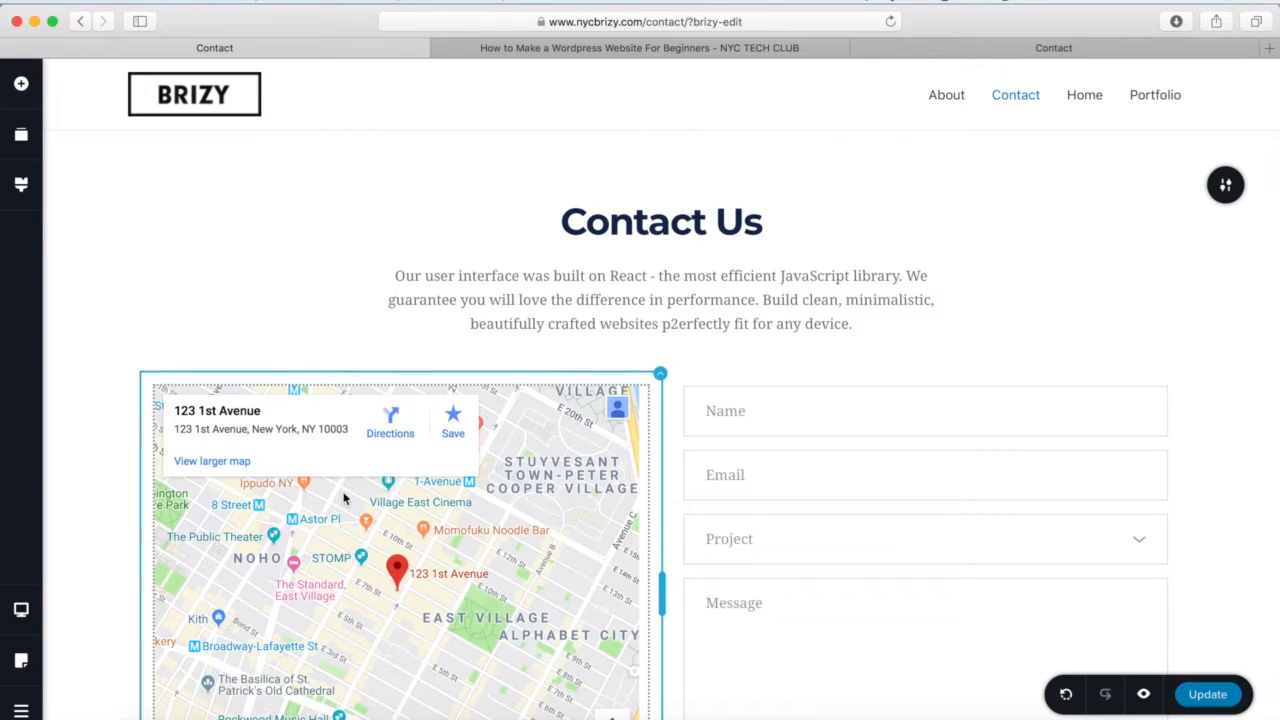
left_click(21, 710)
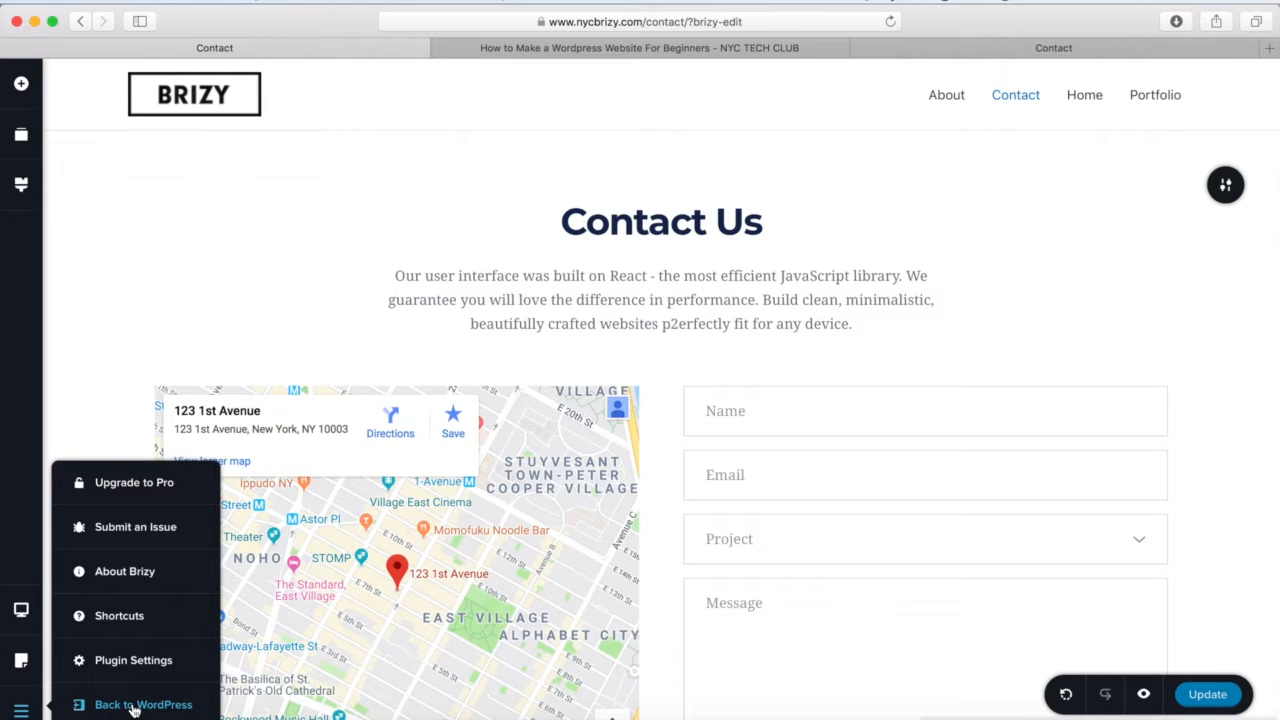
left_click(134, 706)
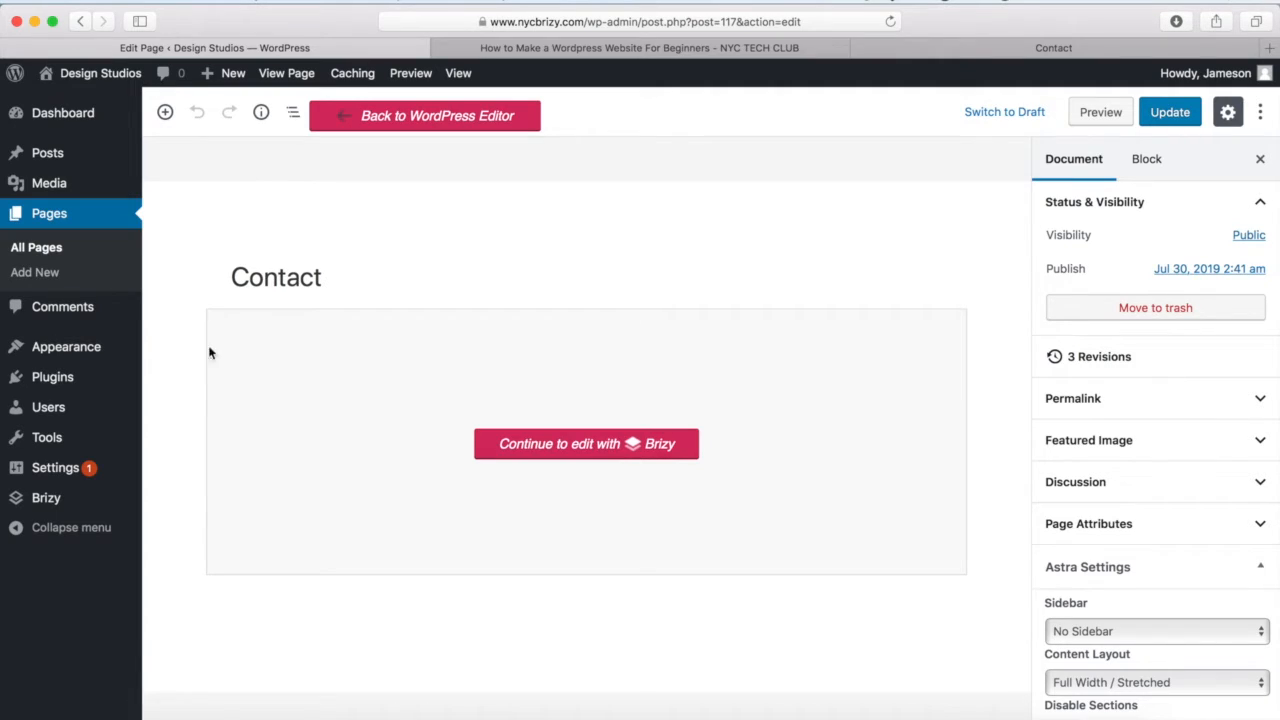
View the published Contact page and check its map, contact form and social buttons down to the footer.
left_click(286, 74)
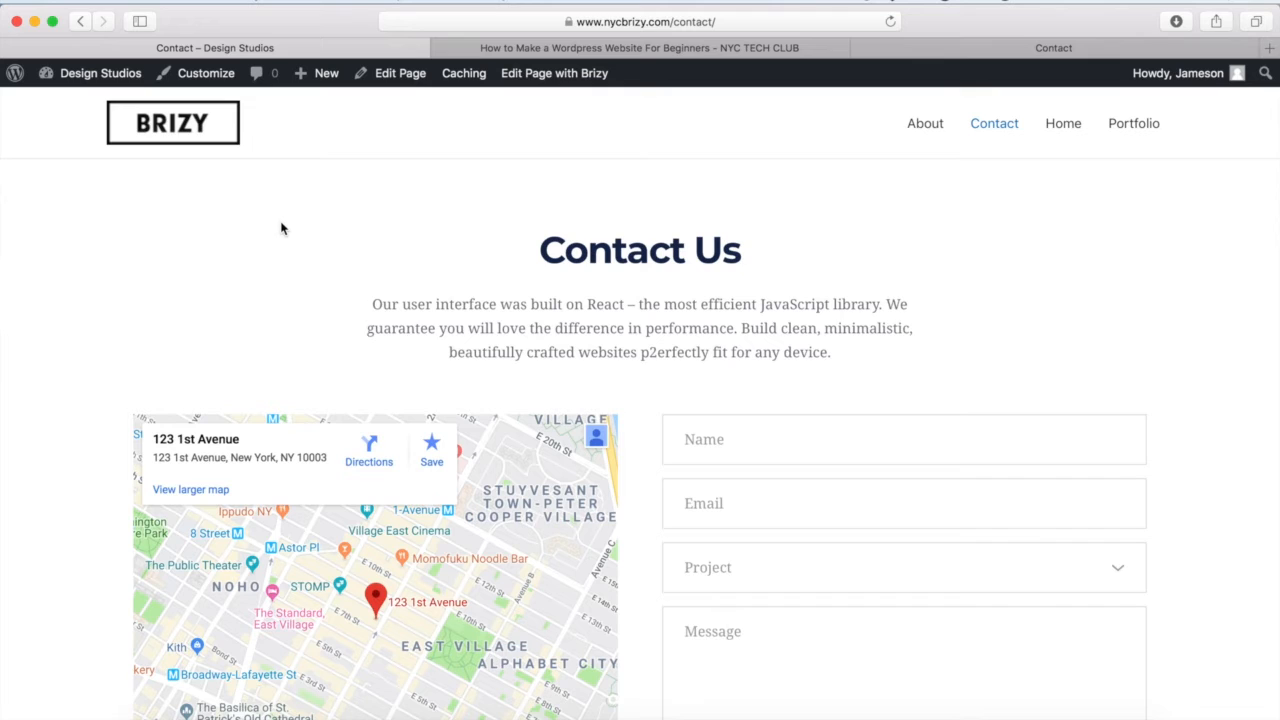
scroll(281, 229, "down", 3)
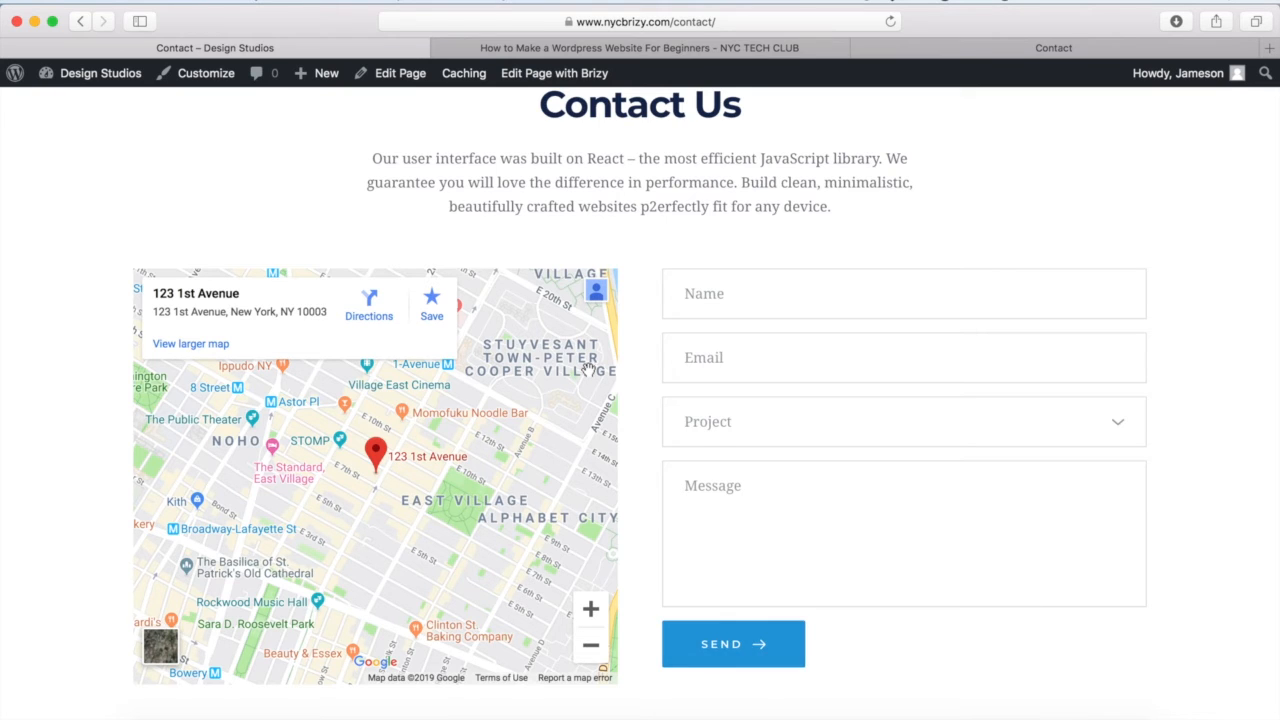
scroll(589, 368, "down", 7)
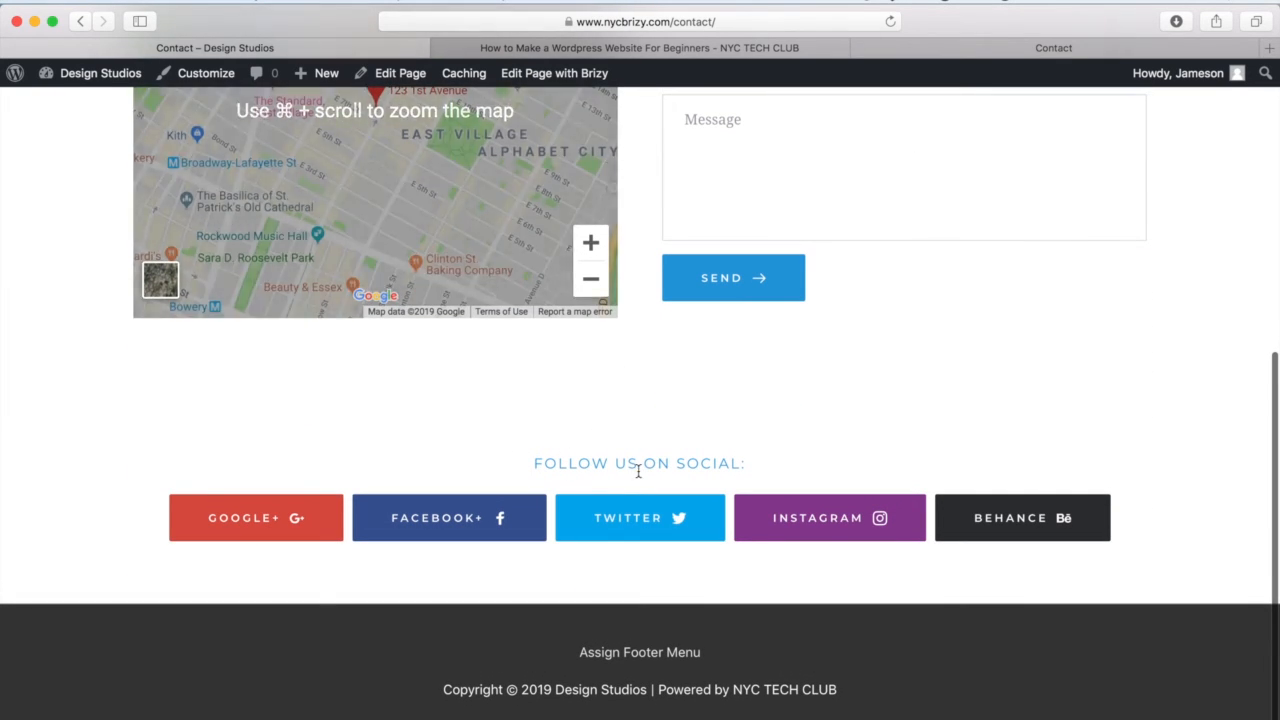
scroll(586, 500, "up", 8)
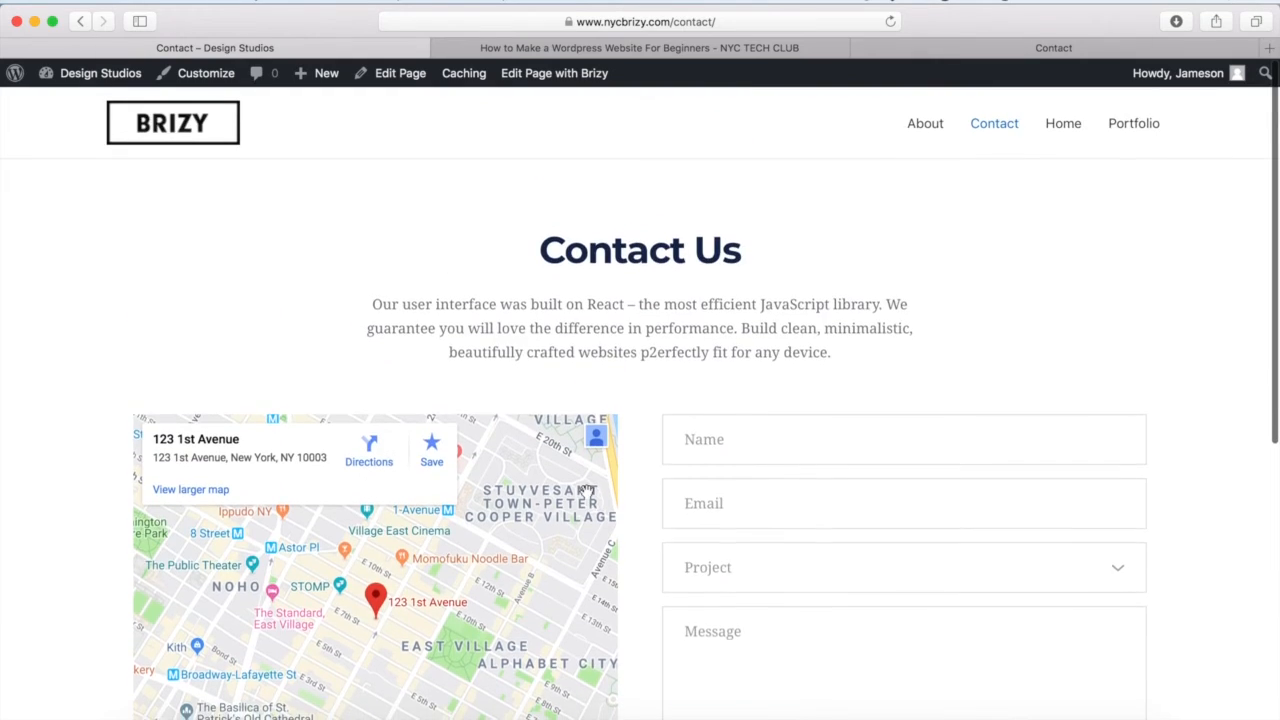